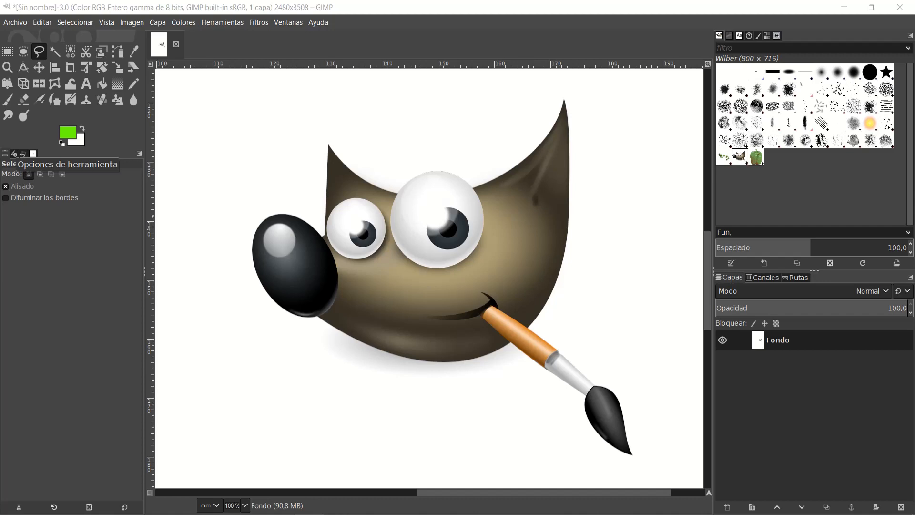
Step: Start a new image, look through the available templates, and set its size to 1200 × 1200 px
click(20, 22)
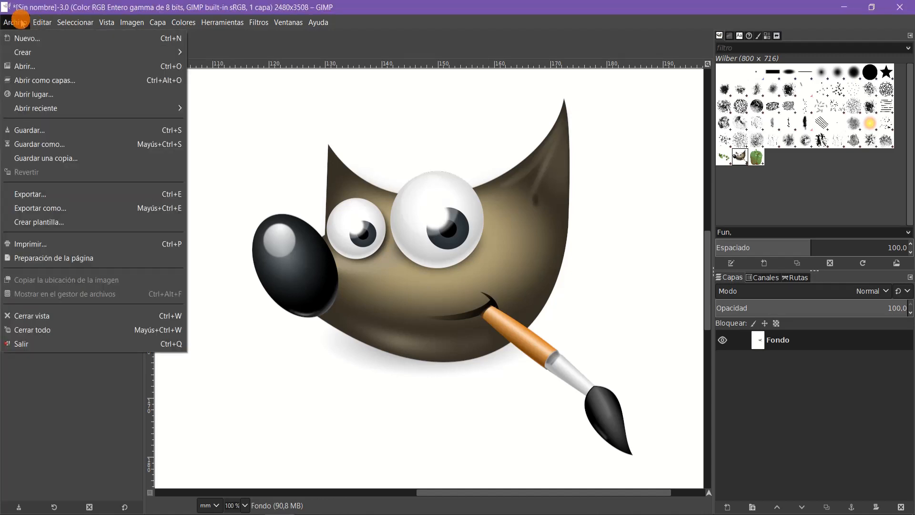
click(28, 38)
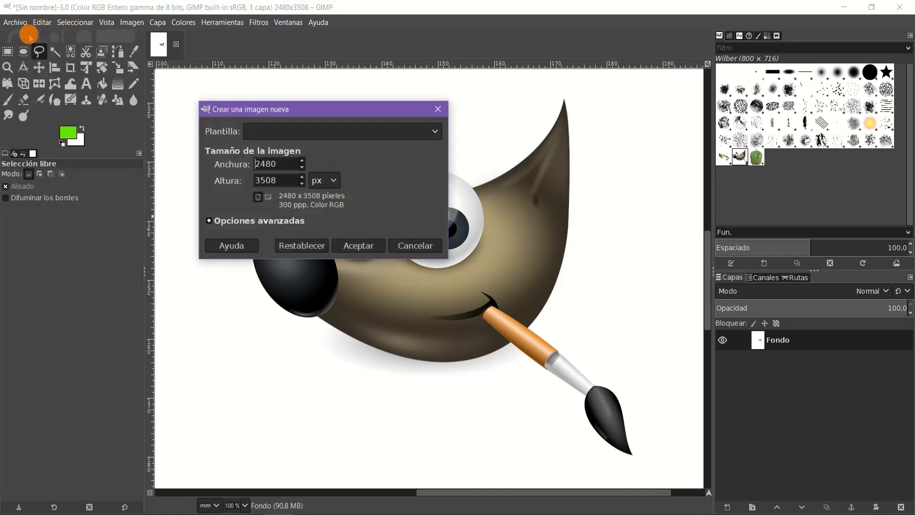
click(326, 136)
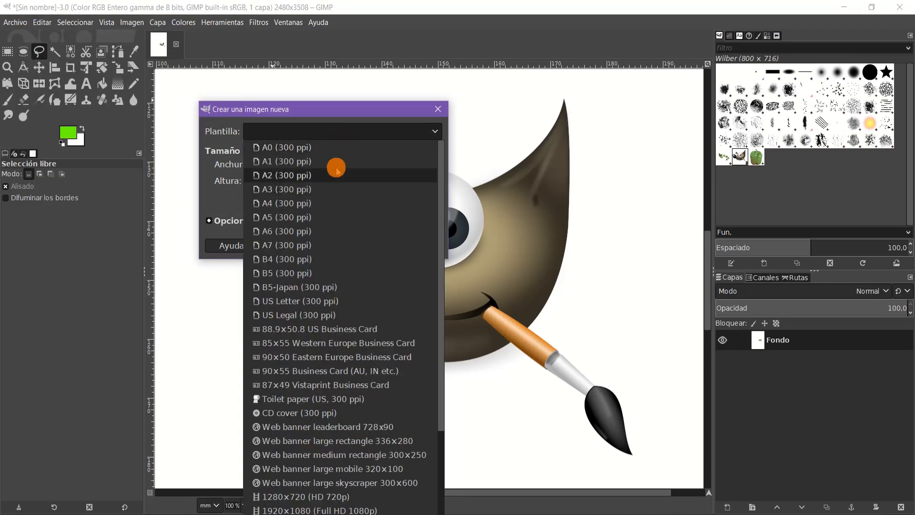
scroll(334, 292, down, 3)
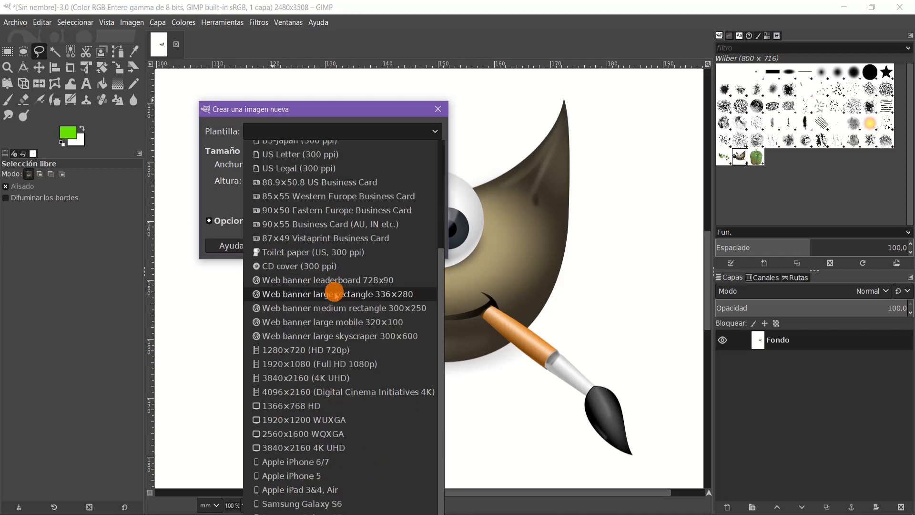
scroll(335, 295, up, 3)
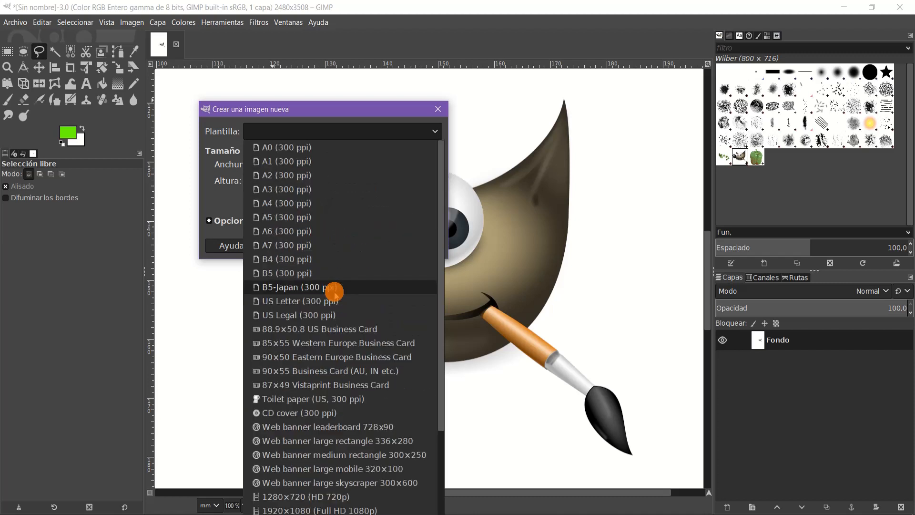
click(279, 114)
drag(282, 163, 253, 164)
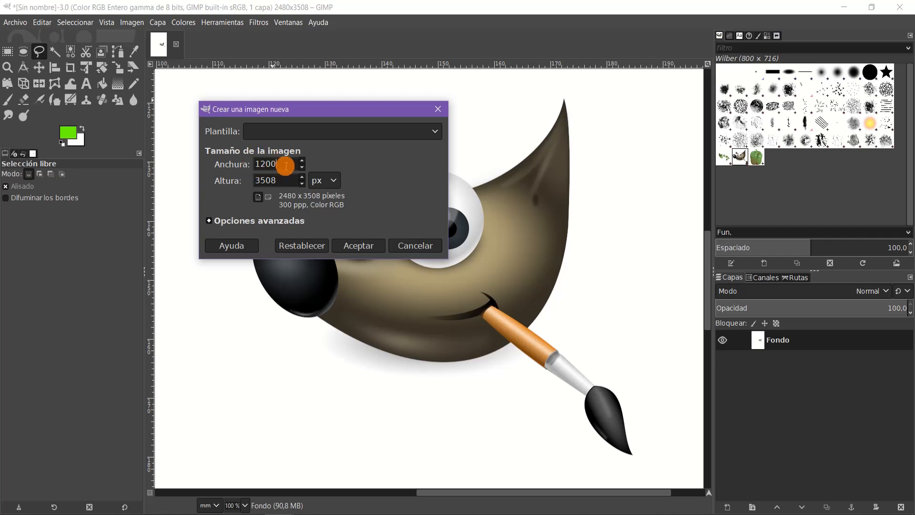
drag(276, 181, 250, 182)
text(1200)
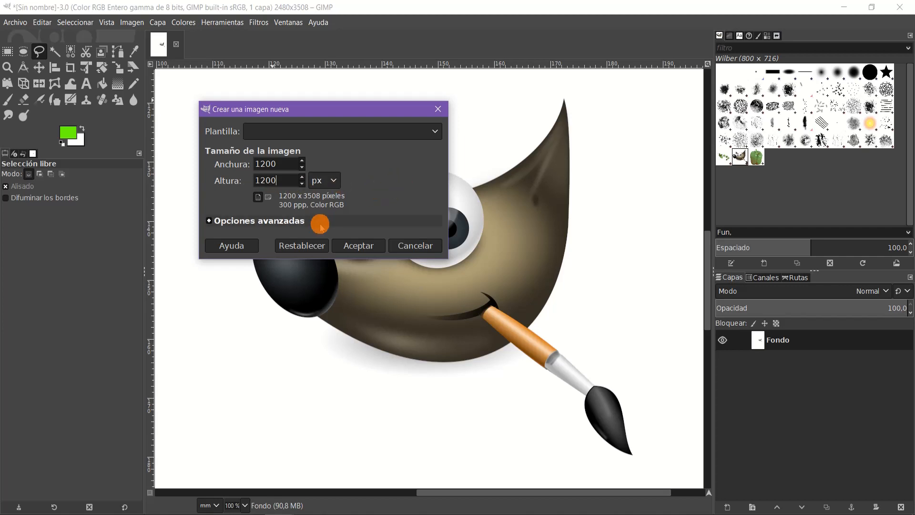
click(286, 163)
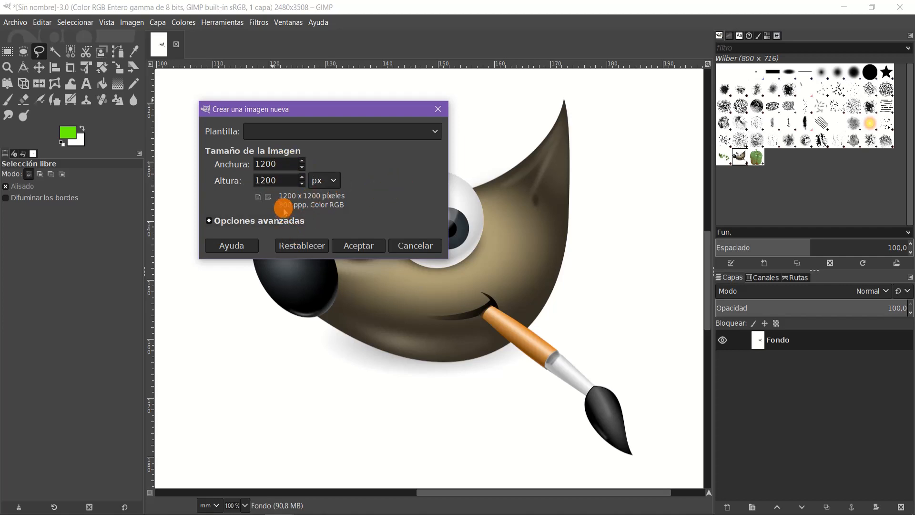
Step: Check the new image's advanced options and create it at 300 pixels/in in RGB colour, filled with the background colour
click(252, 219)
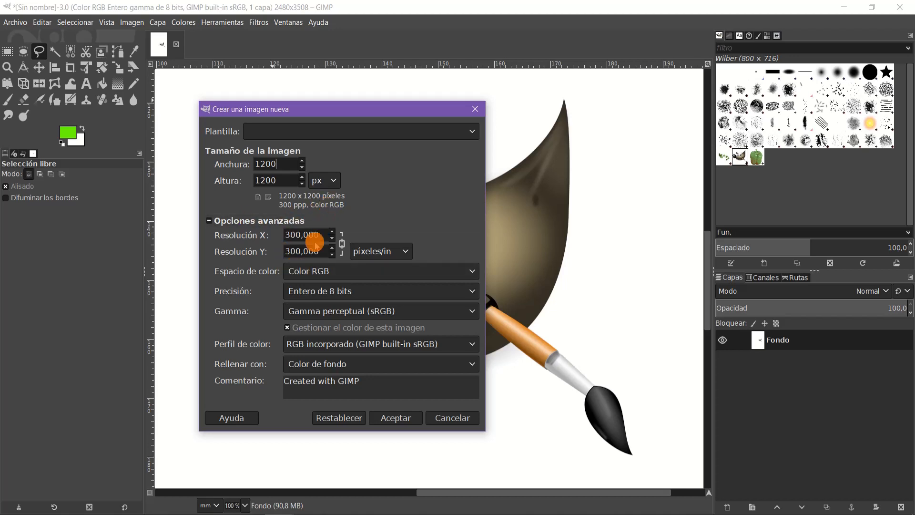
click(350, 272)
click(351, 273)
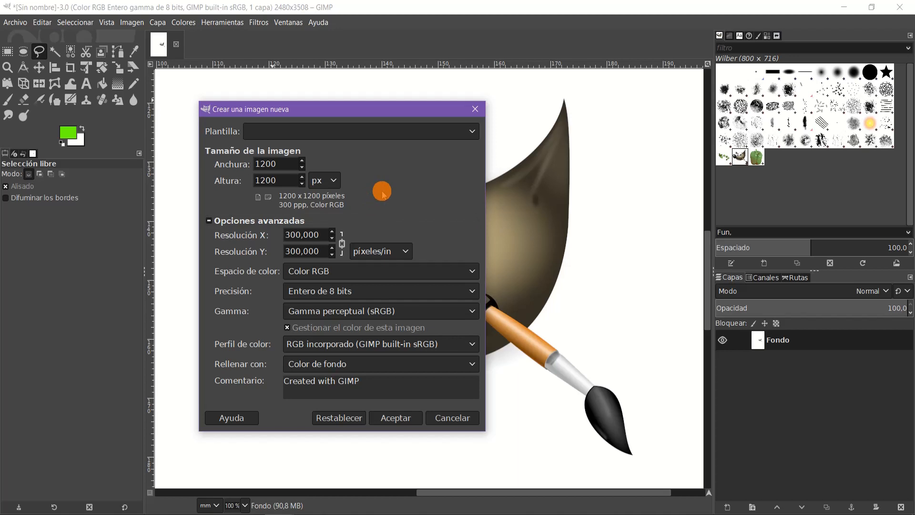
click(398, 421)
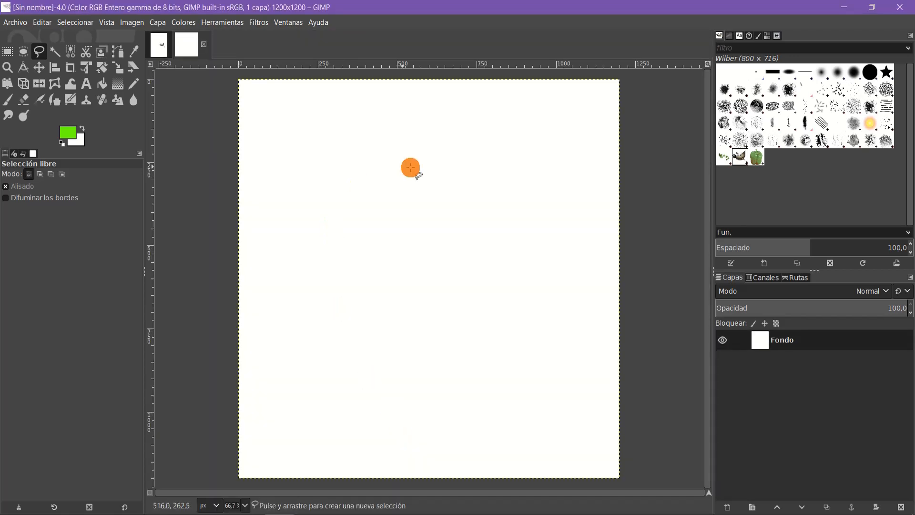
Step: Close the older image showing the Wilber mascot and discard its changes
click(158, 44)
click(197, 45)
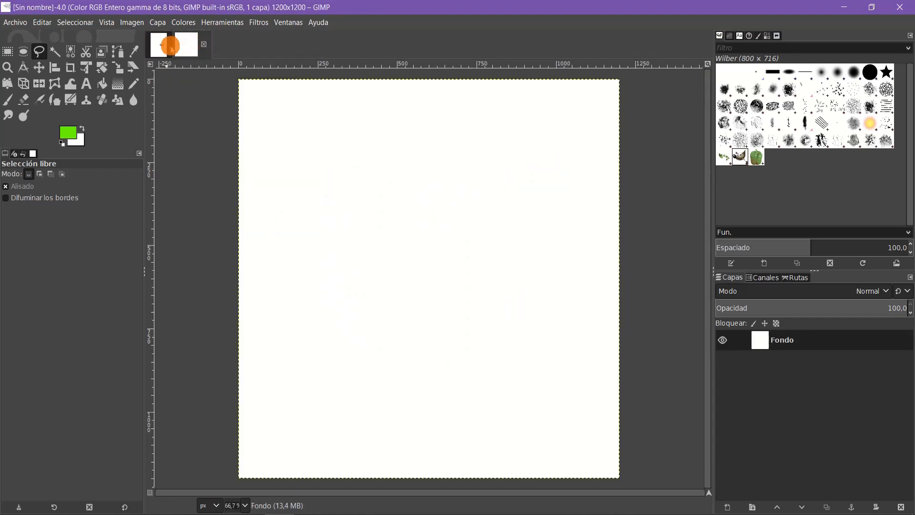
click(168, 46)
click(176, 45)
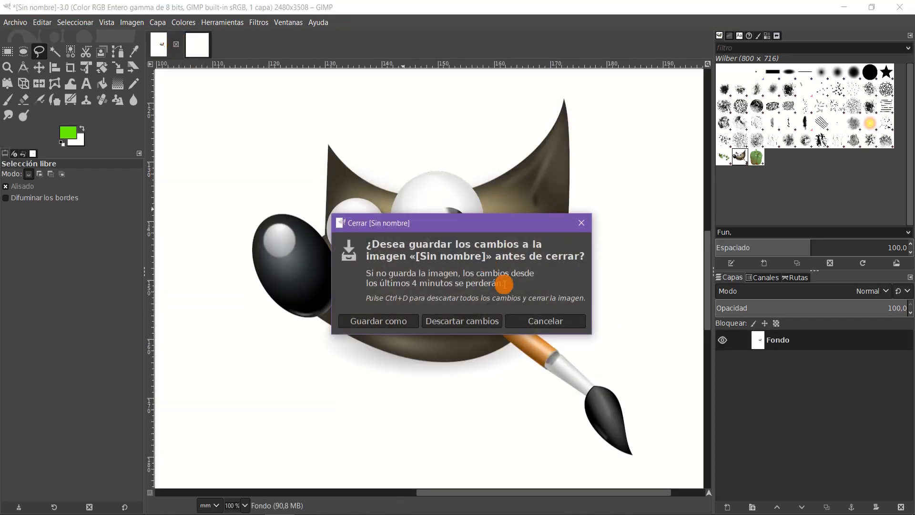
click(481, 322)
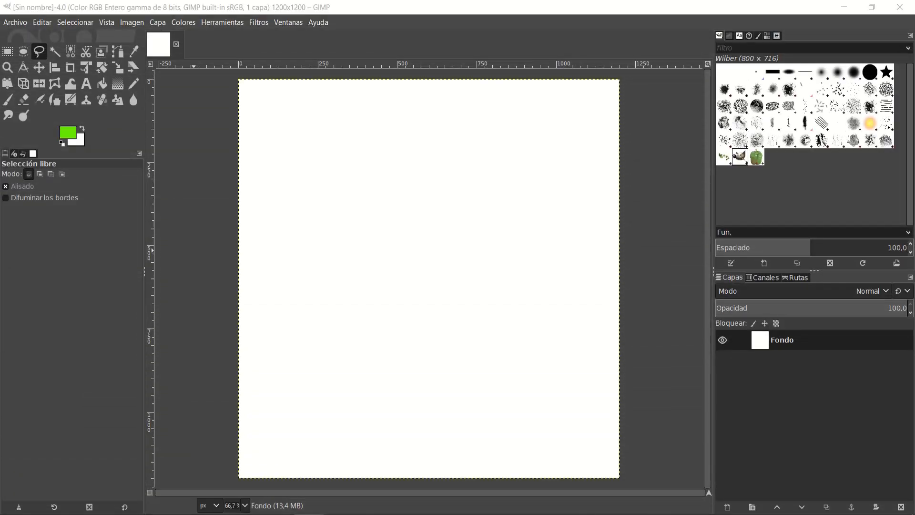
click(19, 24)
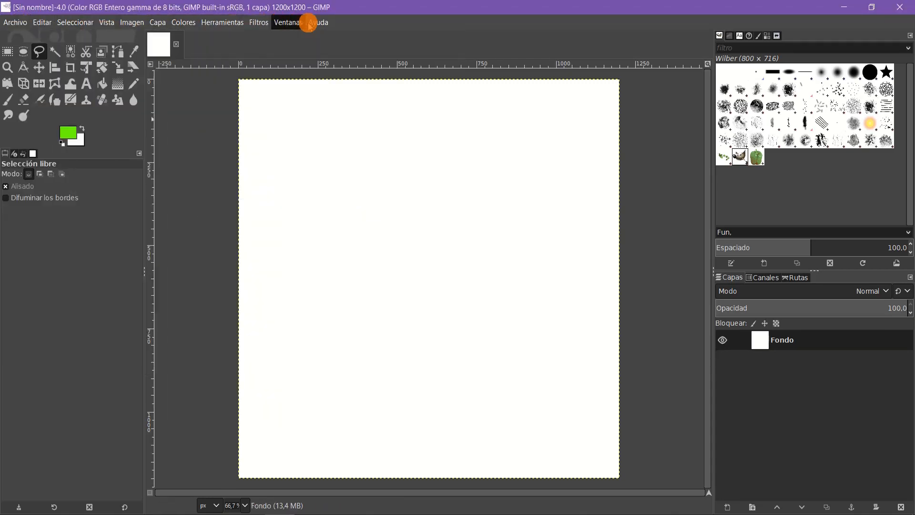
mouse_move(318, 23)
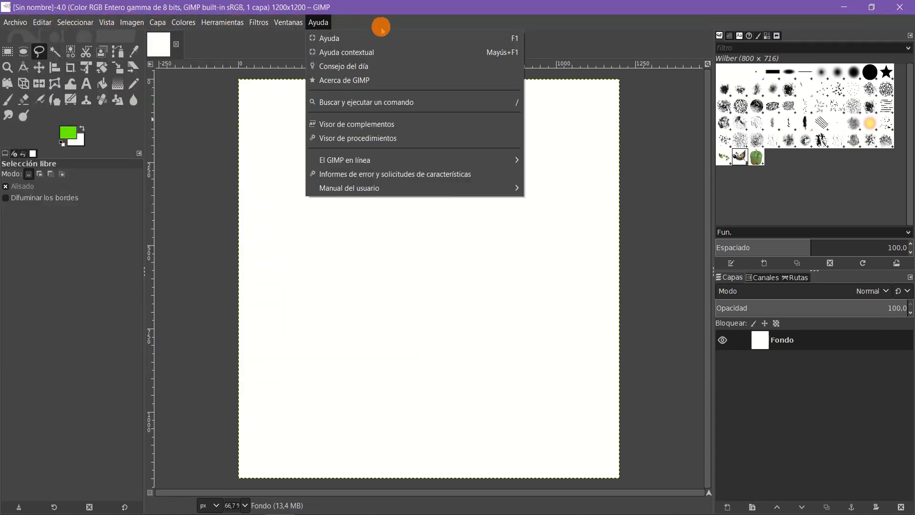
click(384, 25)
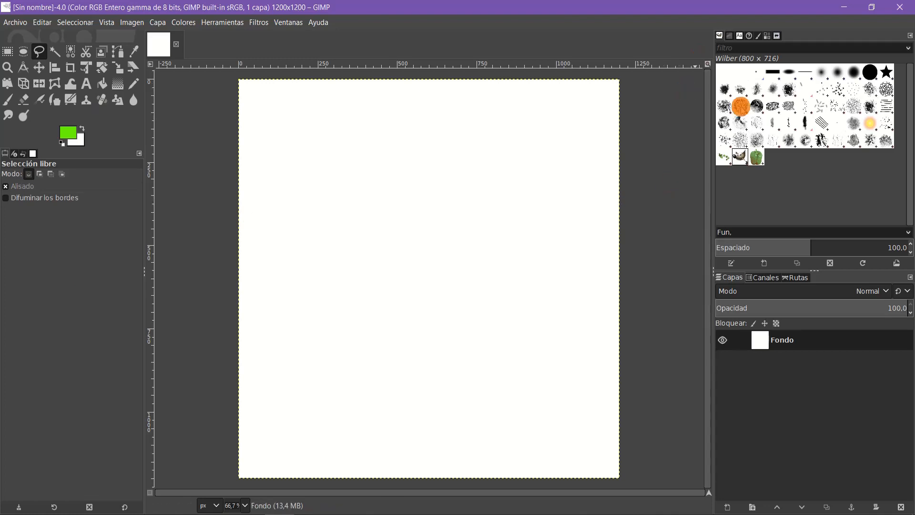
mouse_move(742, 106)
mouse_down()
mouse_move(749, 98)
mouse_move(746, 211)
mouse_move(762, 172)
mouse_move(757, 47)
mouse_move(730, 35)
mouse_move(768, 33)
mouse_move(717, 35)
mouse_move(725, 115)
mouse_move(717, 33)
mouse_move(739, 99)
mouse_move(834, 114)
mouse_move(771, 152)
mouse_move(763, 229)
mouse_move(756, 191)
mouse_move(785, 76)
mouse_move(742, 117)
mouse_move(724, 38)
mouse_move(763, 35)
mouse_move(716, 34)
mouse_up()
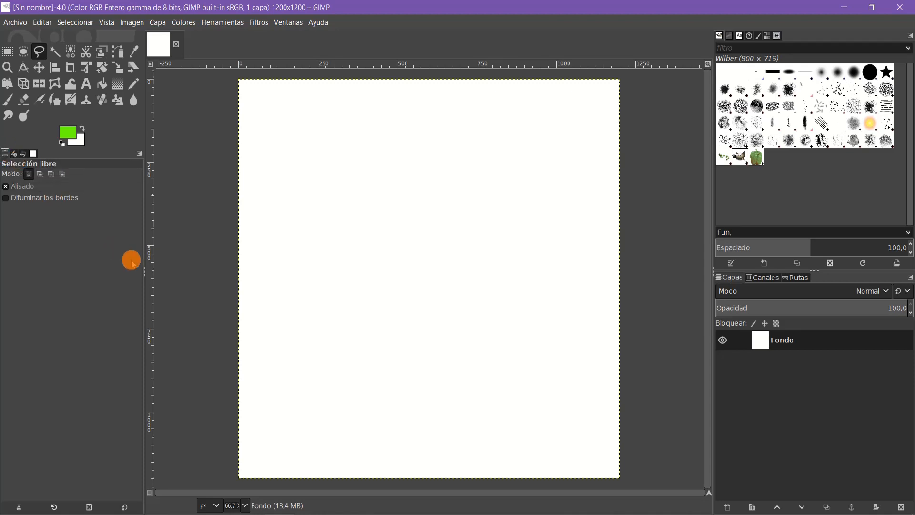
Step: Switch from free selection to the Paintbrush tool and show its tool options
click(7, 100)
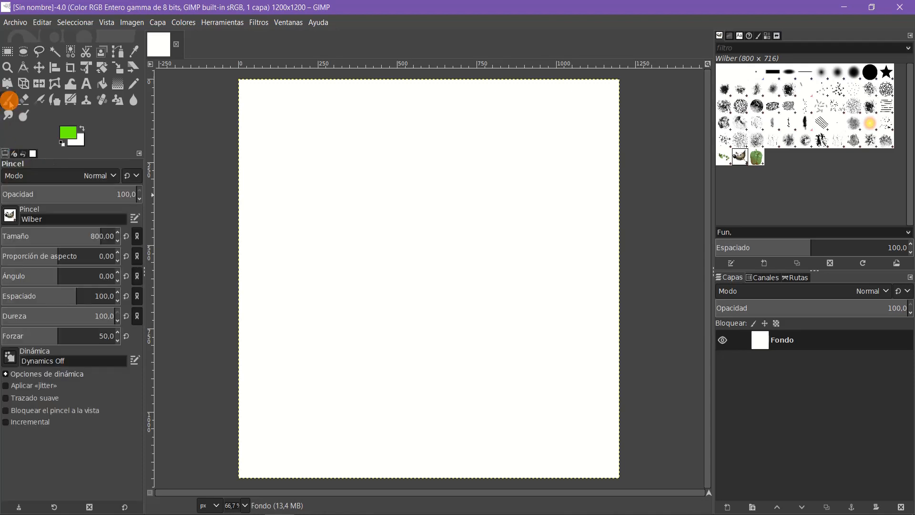
click(22, 153)
click(6, 153)
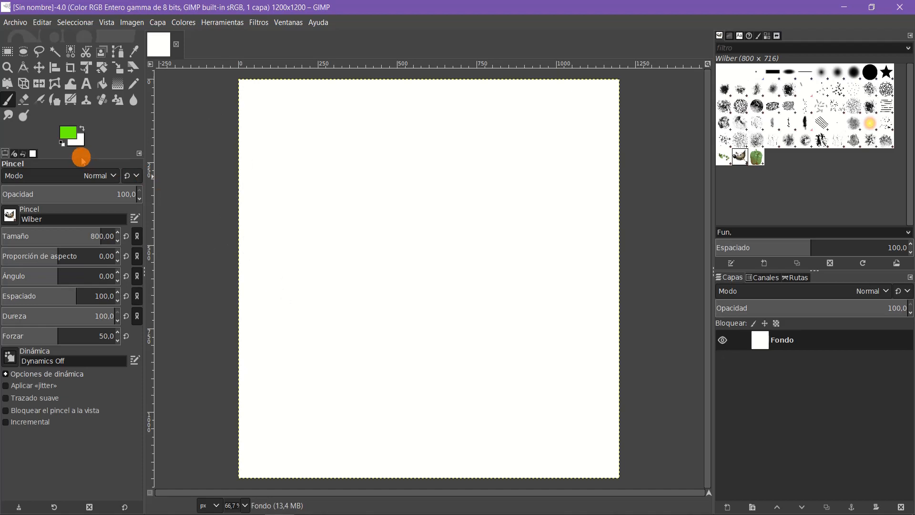
click(223, 23)
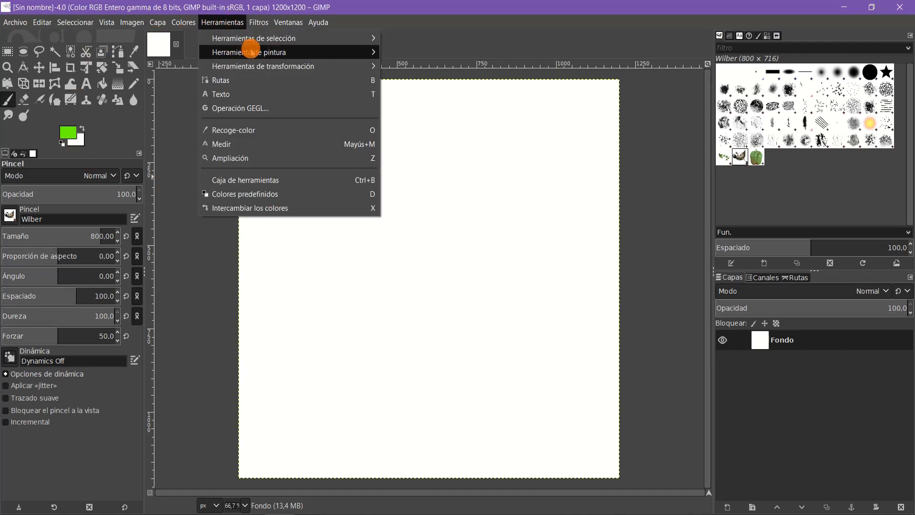
mouse_move(245, 51)
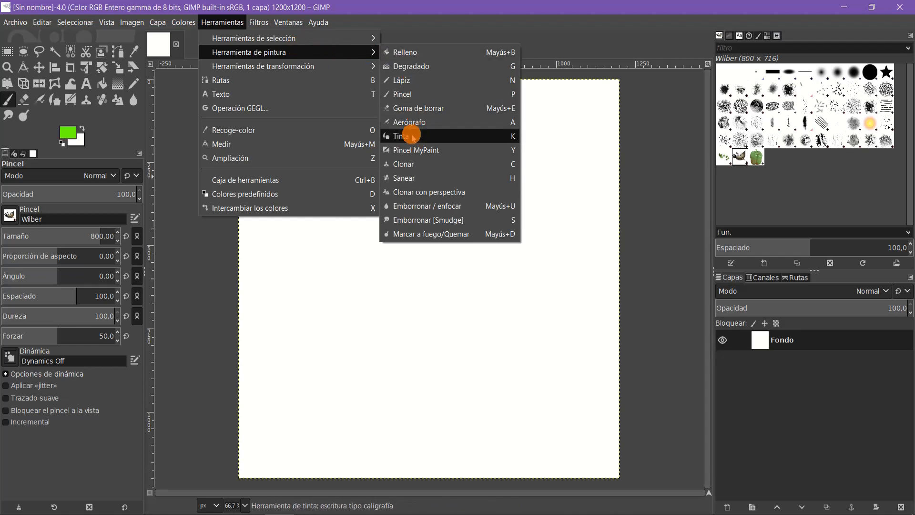
mouse_move(262, 71)
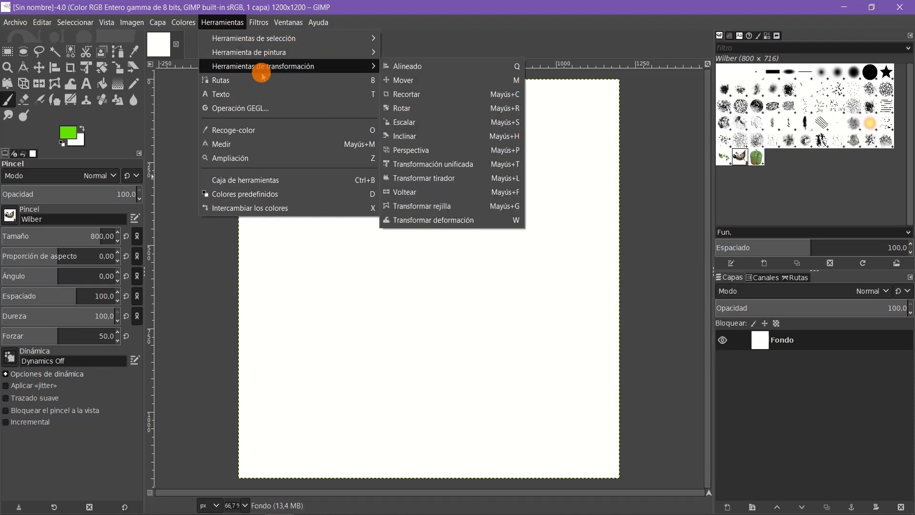
mouse_move(263, 25)
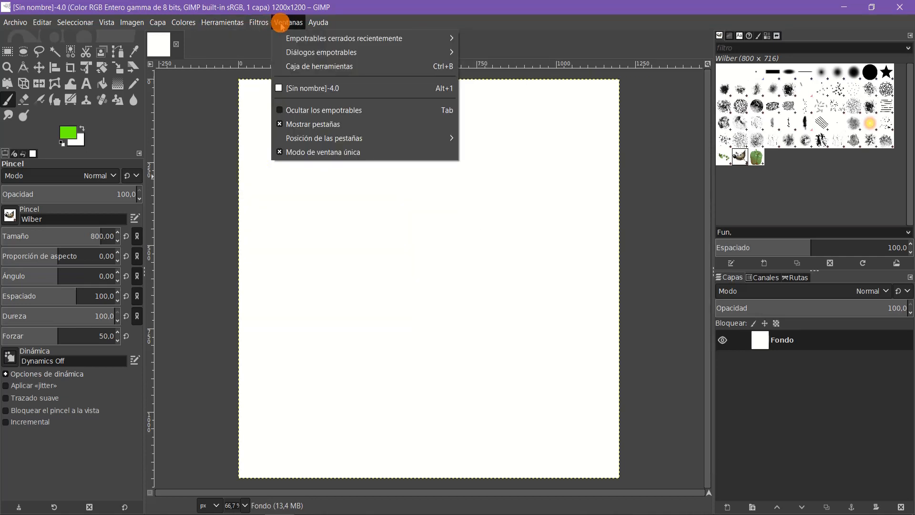
mouse_move(304, 54)
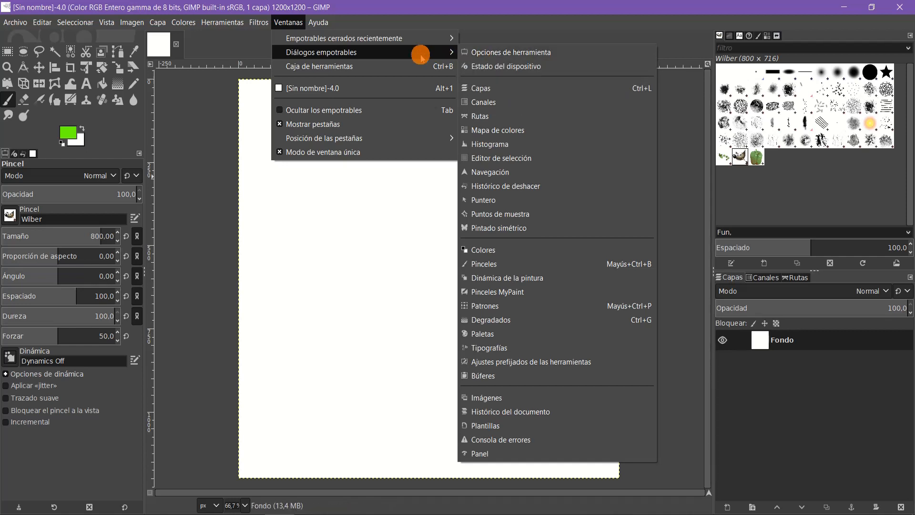
click(409, 8)
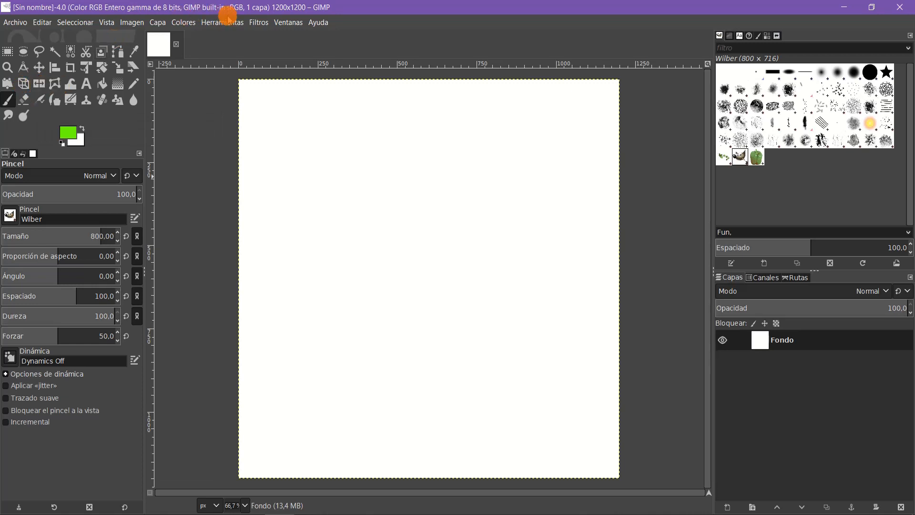
Step: Choose the Paintbrush among the painting tools and pick the Acrylic 01 brush for it
click(228, 20)
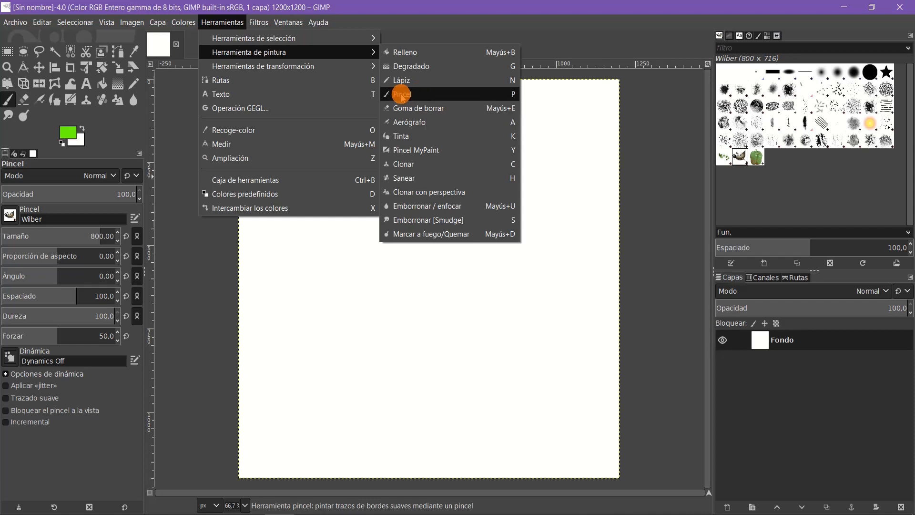
click(390, 97)
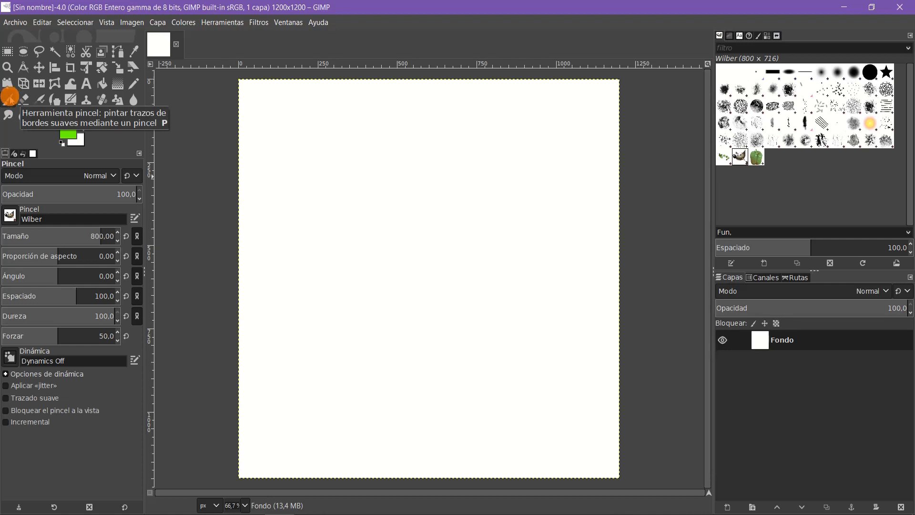
click(9, 97)
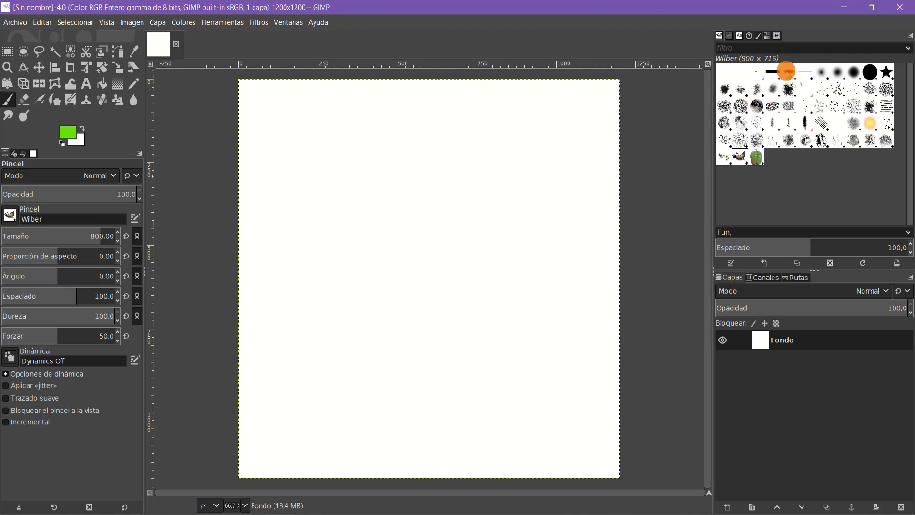
click(786, 72)
click(747, 93)
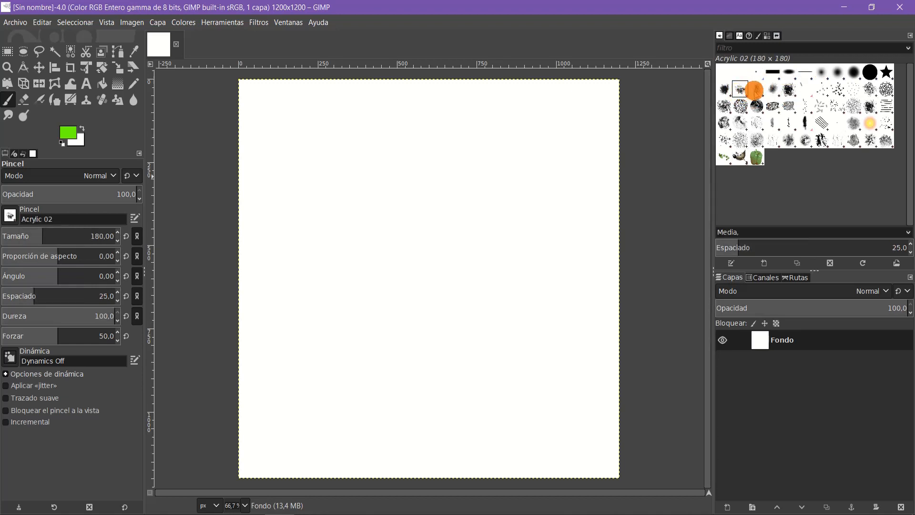
click(755, 90)
click(728, 91)
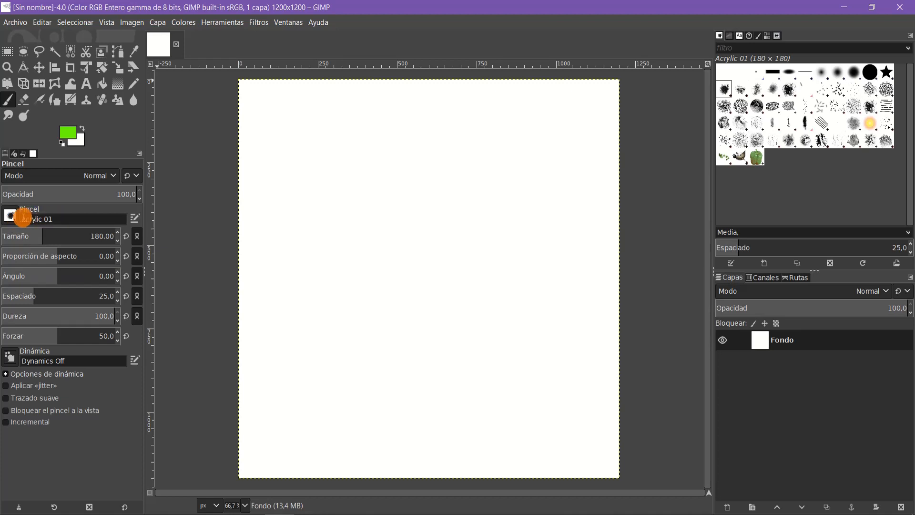
click(10, 218)
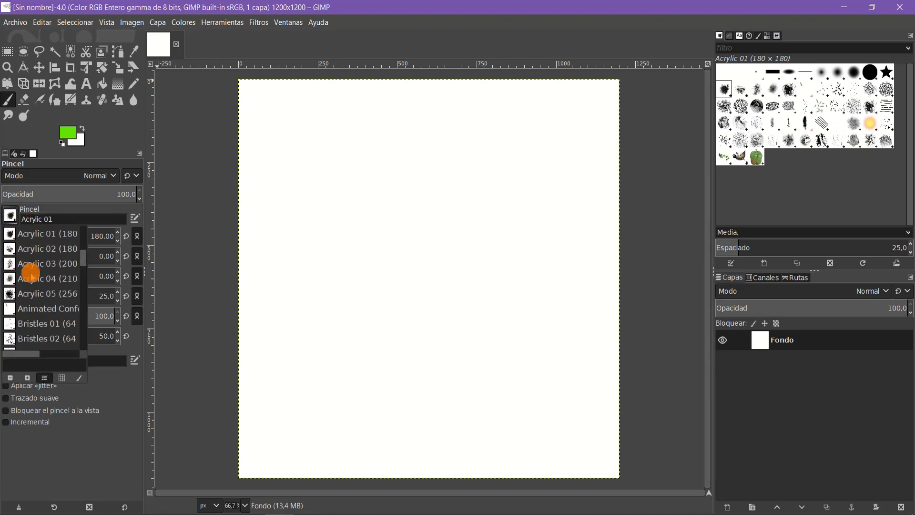
scroll(80, 260, up, 3)
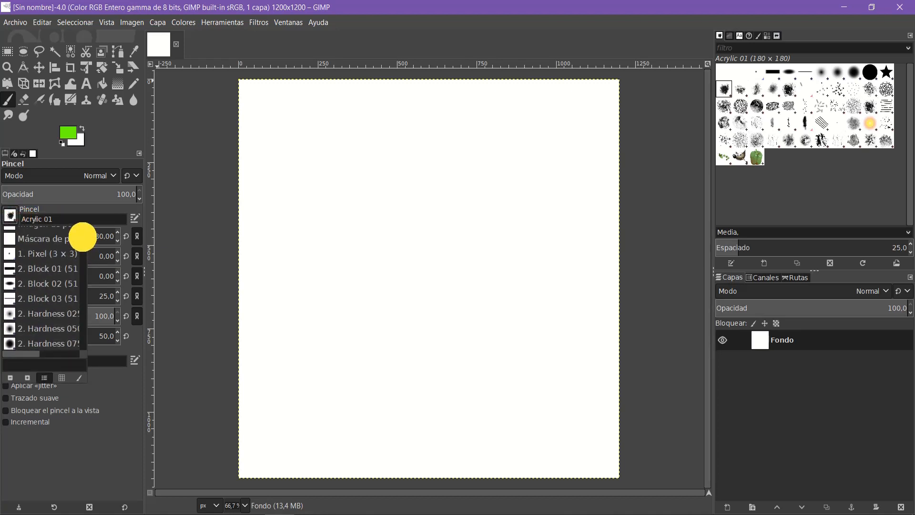
scroll(81, 253, down, 2)
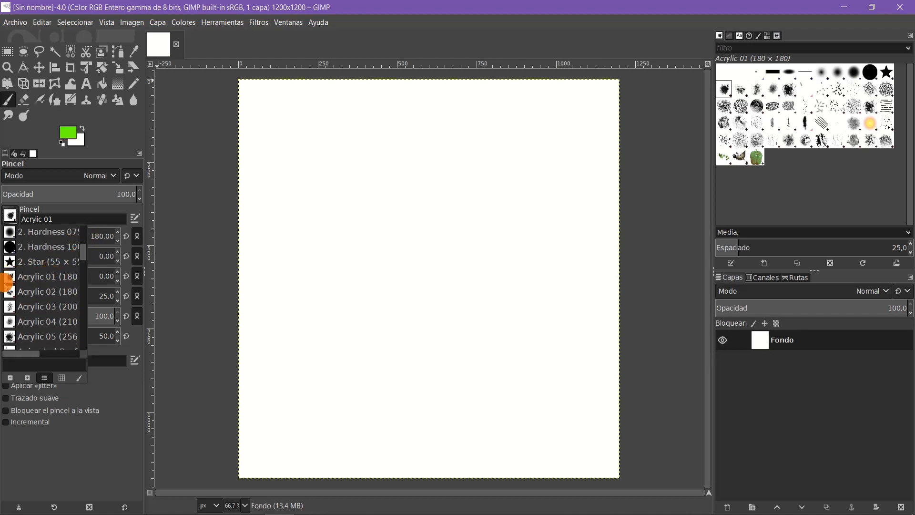
click(105, 445)
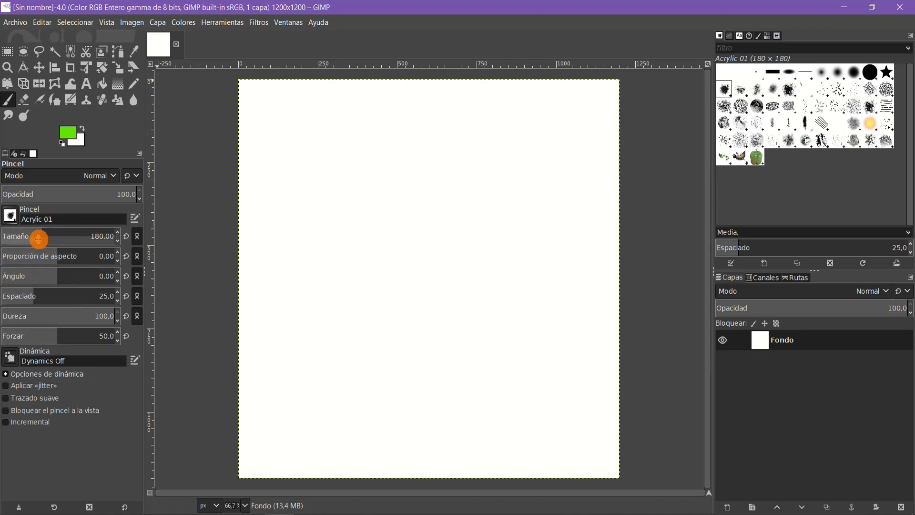
Step: Set the Acrylic 01 brush's size to 75
drag(39, 240, 9, 241)
click(103, 235)
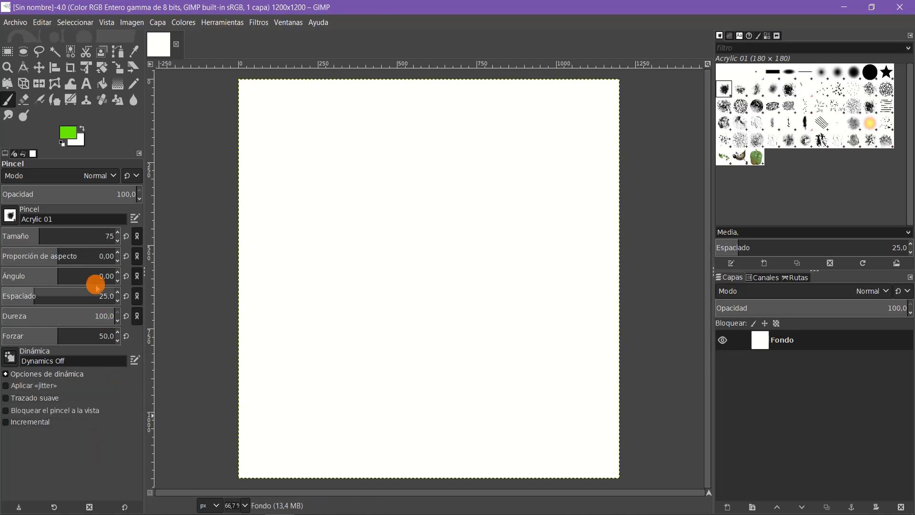
click(81, 235)
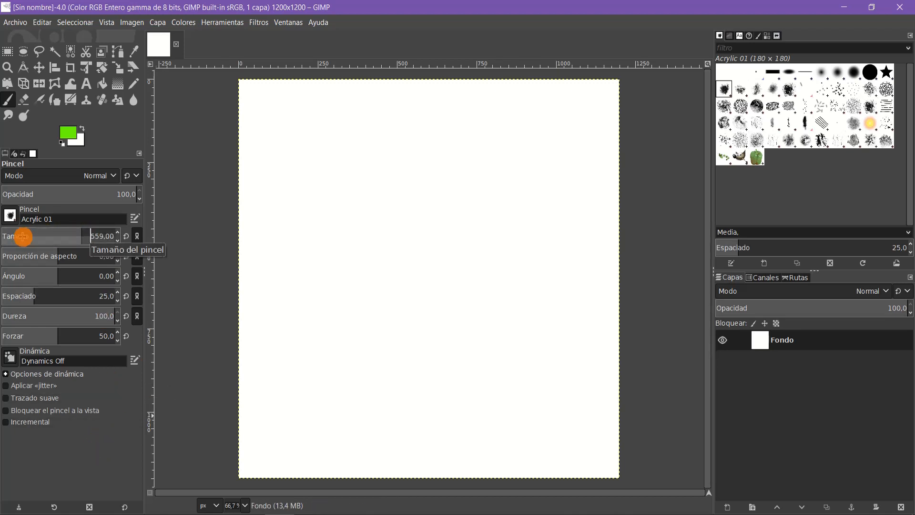
click(98, 235)
text(75)
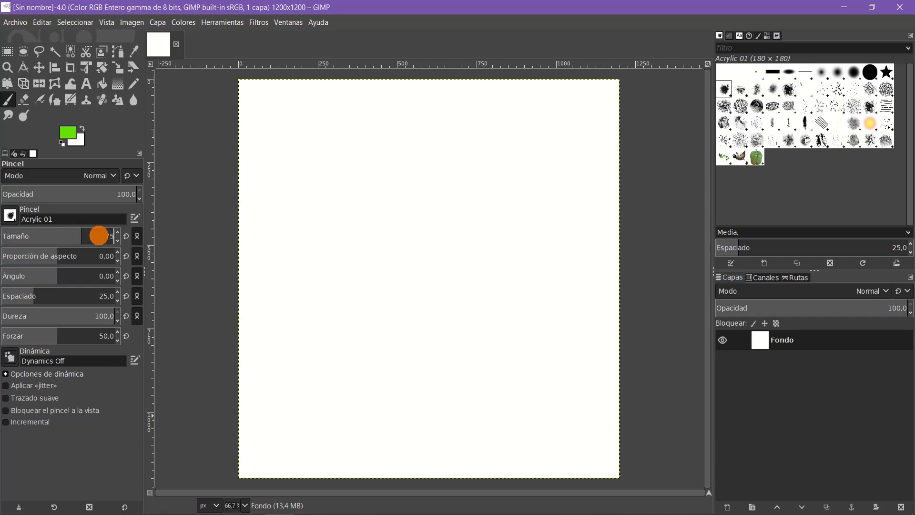
key(Return)
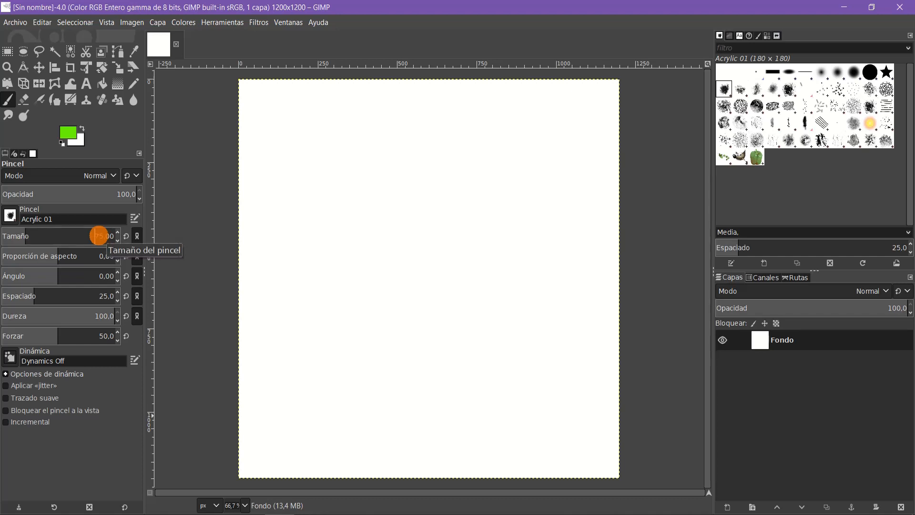
Step: Set the foreground colour to blue 0c00ff and paint a spiral from the canvas centre out to its edges
click(70, 134)
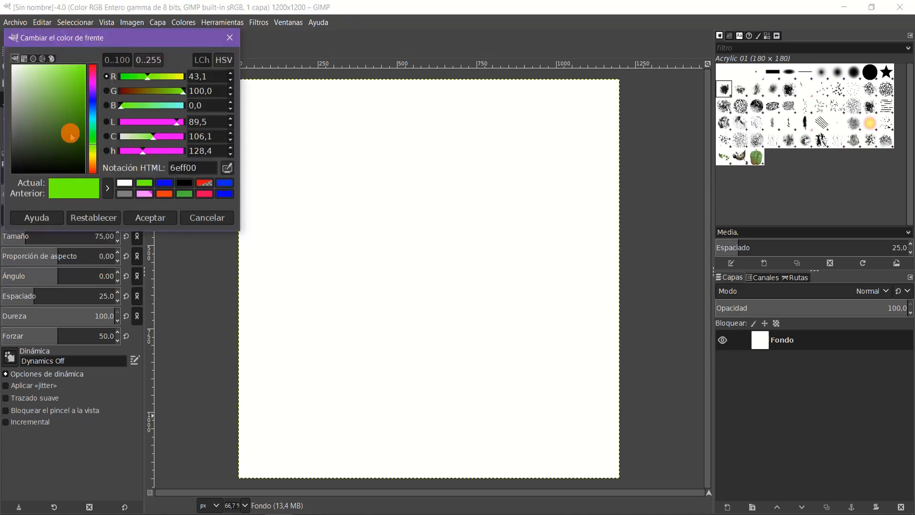
click(166, 184)
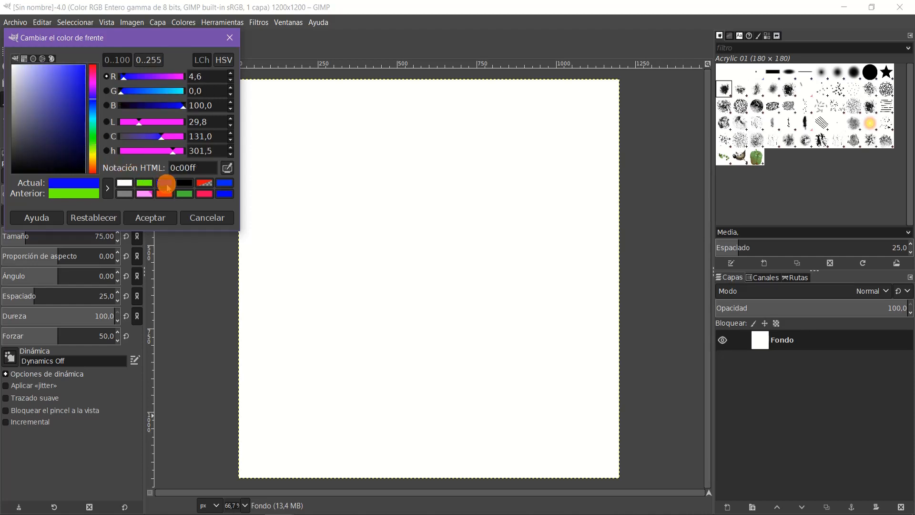
click(159, 215)
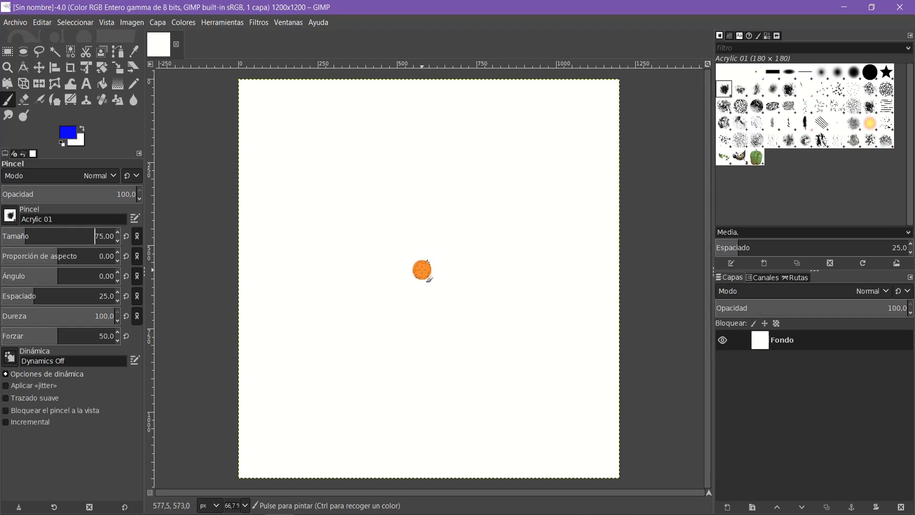
click(422, 270)
mouse_move(439, 284)
mouse_down()
mouse_move(459, 264)
mouse_move(448, 238)
mouse_move(405, 236)
mouse_move(388, 261)
mouse_move(392, 284)
mouse_move(413, 308)
mouse_move(475, 309)
mouse_move(488, 290)
mouse_move(481, 248)
mouse_move(458, 216)
mouse_move(410, 200)
mouse_move(369, 220)
mouse_move(354, 261)
mouse_move(373, 314)
mouse_move(410, 334)
mouse_move(466, 343)
mouse_move(508, 335)
mouse_move(518, 283)
mouse_move(476, 196)
mouse_move(401, 168)
mouse_move(358, 178)
mouse_move(334, 223)
mouse_move(332, 263)
mouse_move(359, 361)
mouse_move(406, 385)
mouse_move(474, 395)
mouse_move(554, 387)
mouse_move(543, 390)
mouse_move(571, 335)
mouse_move(563, 243)
mouse_move(539, 200)
mouse_move(480, 159)
mouse_move(391, 140)
mouse_move(328, 142)
mouse_move(293, 179)
mouse_move(281, 254)
mouse_move(307, 345)
mouse_move(344, 397)
mouse_move(370, 423)
mouse_move(478, 442)
mouse_move(562, 440)
mouse_move(573, 431)
mouse_move(600, 355)
mouse_move(589, 282)
mouse_move(554, 205)
mouse_move(496, 145)
mouse_move(448, 117)
mouse_move(386, 114)
mouse_move(299, 121)
mouse_move(260, 151)
mouse_move(240, 256)
mouse_move(249, 319)
mouse_move(279, 393)
mouse_move(321, 440)
mouse_move(443, 474)
mouse_move(590, 471)
mouse_move(618, 453)
mouse_move(629, 359)
mouse_move(584, 210)
mouse_move(513, 129)
mouse_move(424, 88)
mouse_move(274, 96)
mouse_move(224, 127)
mouse_move(152, 332)
mouse_up()
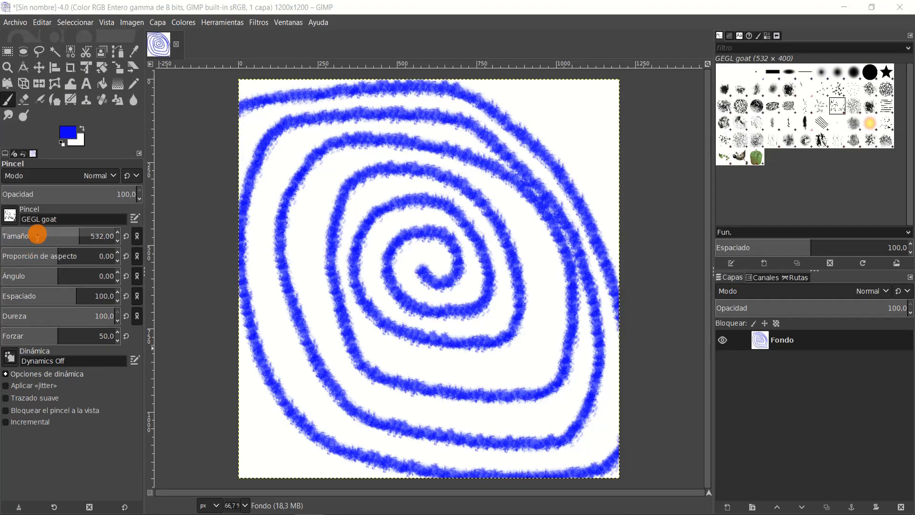
Step: Try the Charcoal 03 brush, and pick the Confetti brush for the Paintbrush instead
click(10, 216)
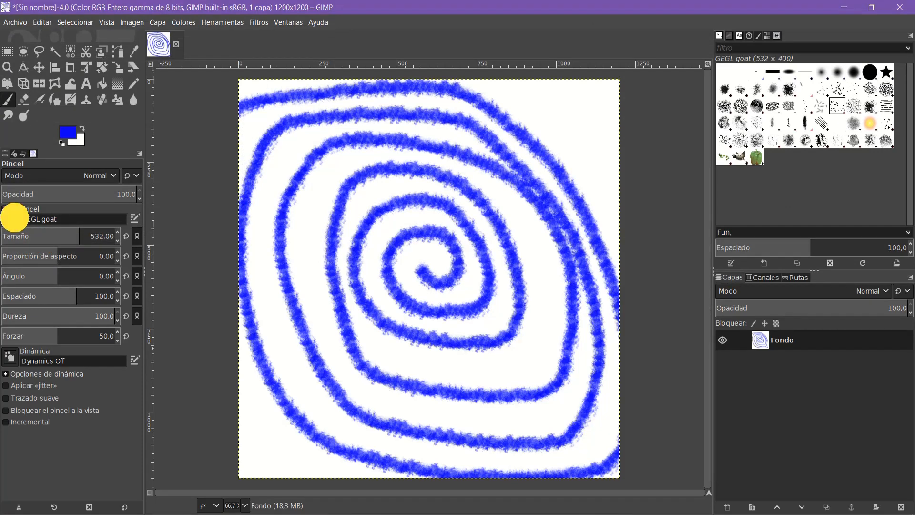
scroll(43, 256, up, 1)
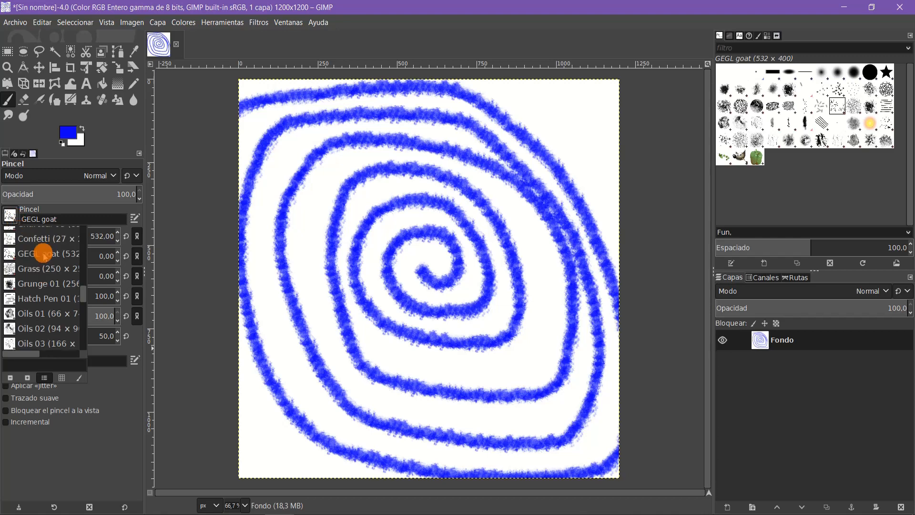
scroll(44, 256, up, 1)
click(37, 242)
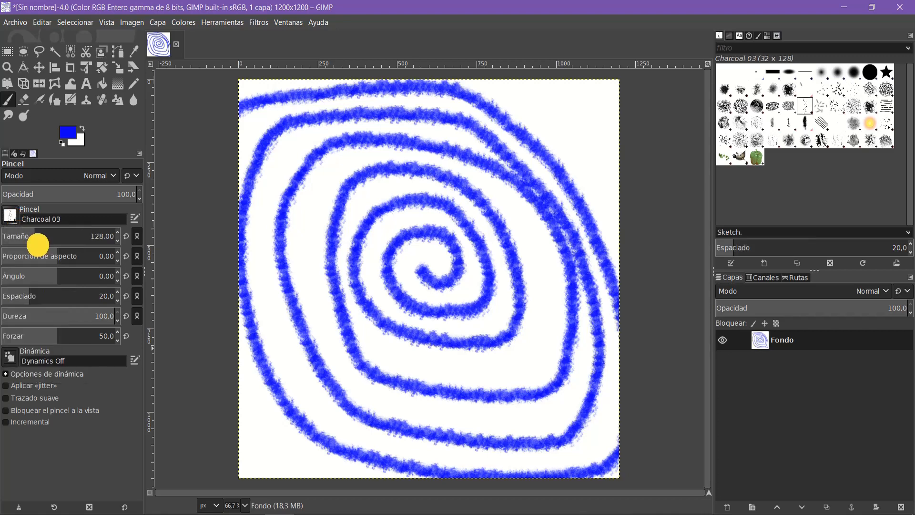
click(12, 217)
click(32, 246)
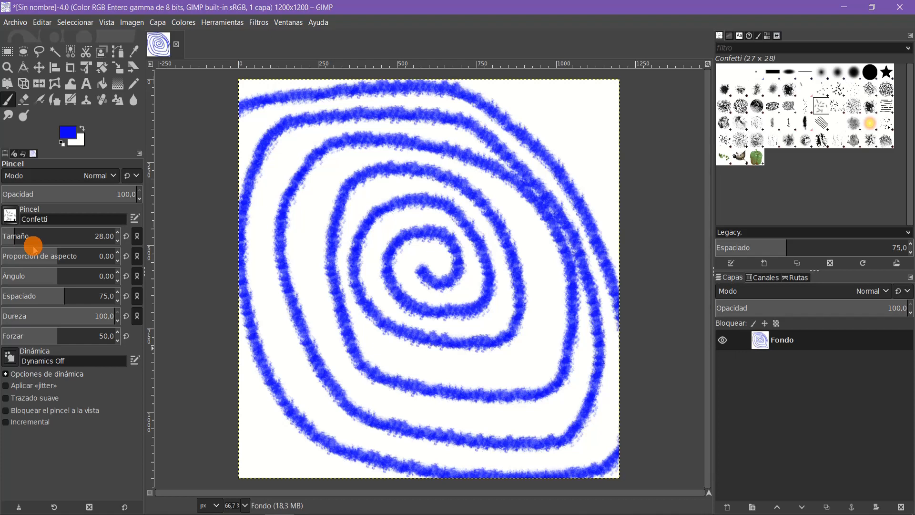
Step: Set the Confetti brush's size to 60
click(251, 514)
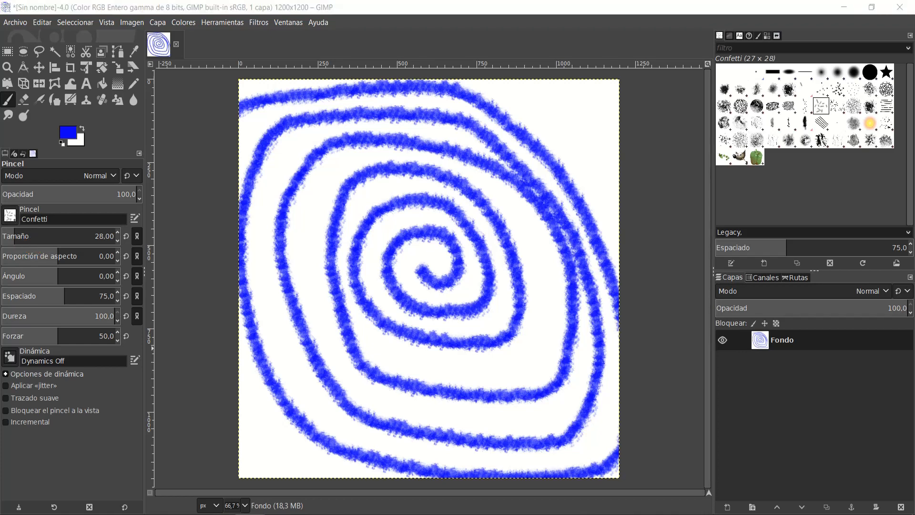
click(86, 218)
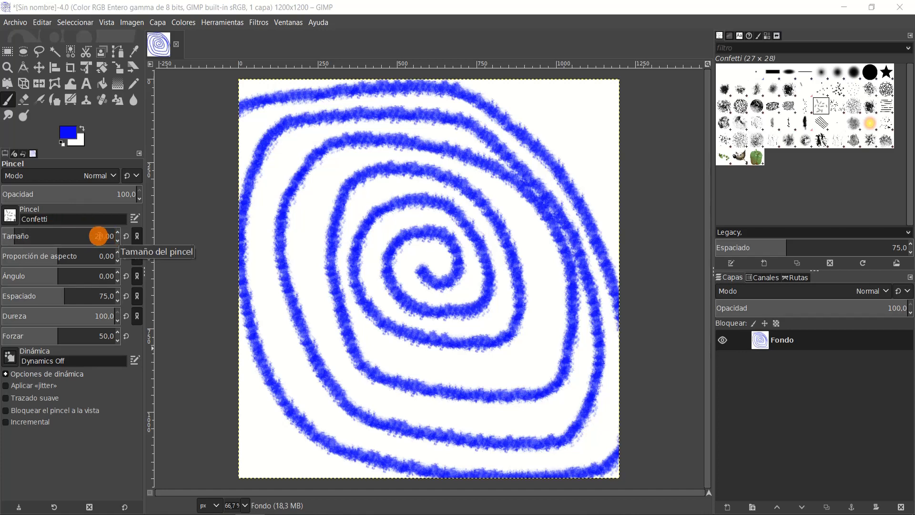
click(95, 235)
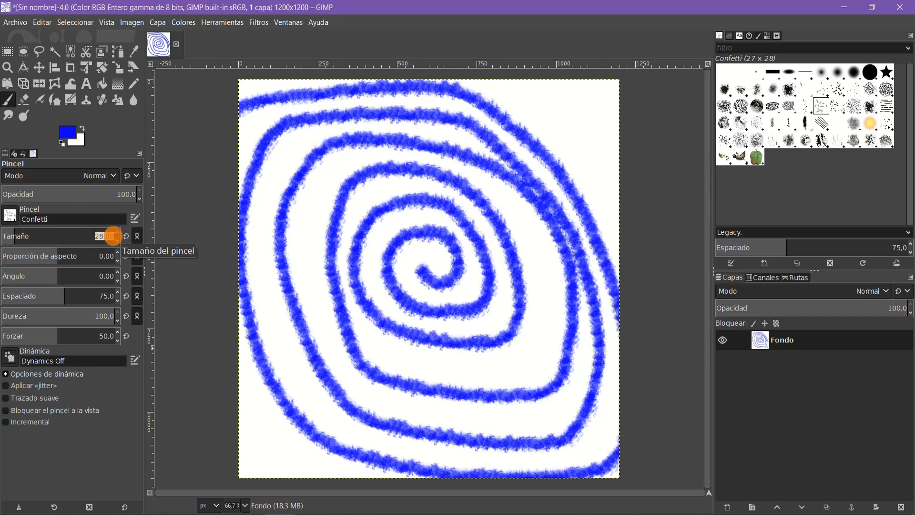
text(60)
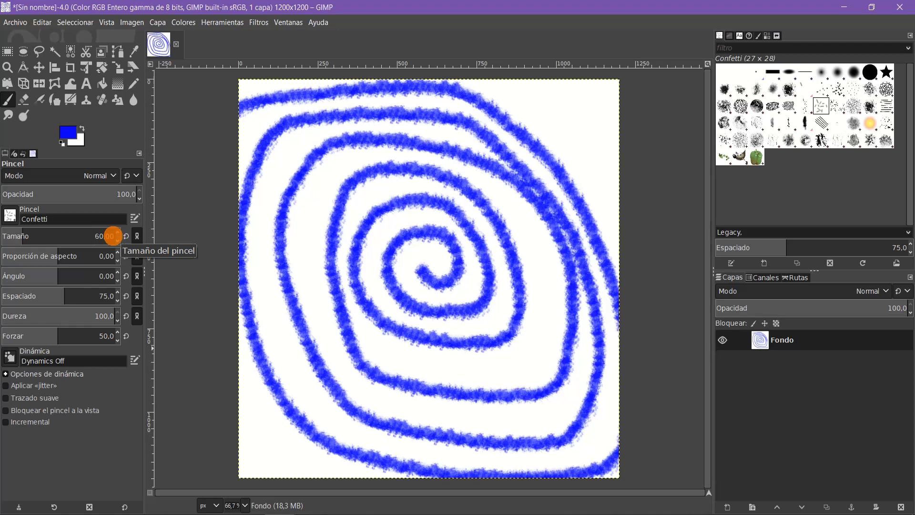
Step: Change the foreground colour to the green 46bb38 from the saved colours
click(68, 134)
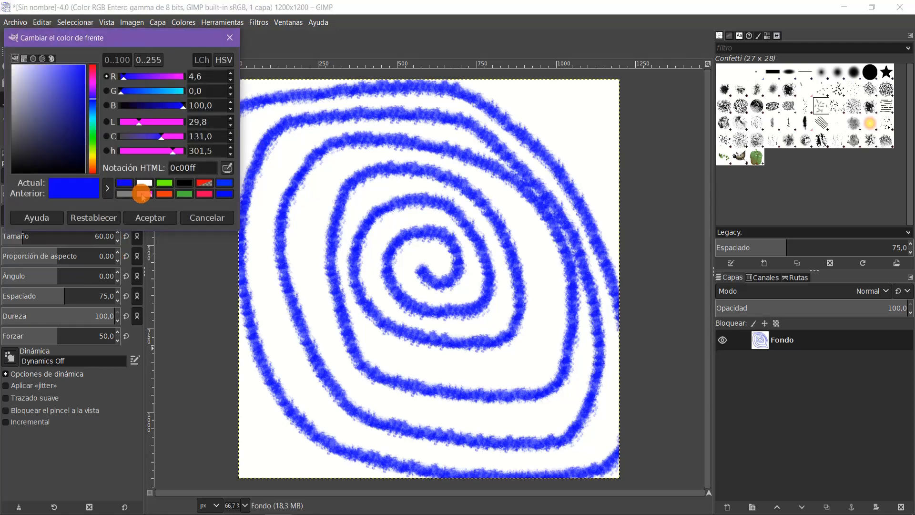
click(180, 195)
click(162, 217)
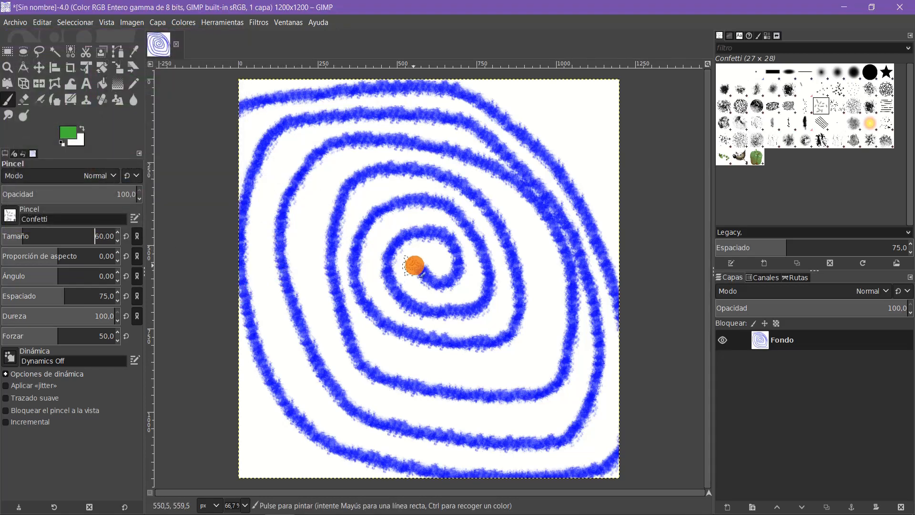
Step: Paint green confetti texture along the white bands between the turns of the blue spiral, from the centre outward
click(432, 261)
mouse_move(432, 261)
mouse_down()
mouse_move(411, 256)
mouse_move(412, 278)
mouse_move(403, 253)
mouse_move(423, 290)
mouse_move(415, 285)
mouse_move(474, 289)
mouse_move(455, 290)
mouse_move(474, 276)
mouse_move(473, 257)
mouse_move(477, 272)
mouse_move(470, 246)
mouse_move(431, 218)
mouse_move(393, 223)
mouse_move(375, 239)
mouse_move(368, 273)
mouse_move(402, 307)
mouse_move(372, 284)
mouse_move(383, 235)
mouse_move(379, 284)
mouse_move(389, 296)
mouse_move(454, 324)
mouse_move(426, 322)
mouse_move(478, 325)
mouse_move(502, 315)
mouse_move(503, 250)
mouse_move(480, 217)
mouse_move(431, 188)
mouse_move(376, 188)
mouse_move(355, 204)
mouse_move(340, 263)
mouse_move(382, 363)
mouse_move(370, 328)
mouse_move(390, 352)
mouse_move(407, 352)
mouse_move(408, 367)
mouse_move(436, 374)
mouse_move(448, 357)
mouse_move(421, 369)
mouse_move(519, 371)
mouse_move(539, 351)
mouse_move(458, 366)
mouse_move(520, 356)
mouse_move(490, 368)
mouse_move(556, 317)
mouse_move(528, 364)
mouse_move(546, 367)
mouse_move(539, 310)
mouse_move(513, 347)
mouse_move(550, 313)
mouse_move(515, 218)
mouse_move(546, 253)
mouse_move(523, 230)
mouse_move(538, 299)
mouse_move(520, 217)
mouse_move(482, 178)
mouse_move(421, 156)
mouse_move(370, 159)
mouse_move(315, 196)
mouse_move(362, 153)
mouse_move(310, 214)
mouse_move(302, 196)
mouse_move(291, 231)
mouse_move(310, 257)
mouse_move(335, 172)
mouse_move(313, 274)
mouse_move(338, 366)
mouse_move(353, 382)
mouse_move(329, 321)
mouse_move(324, 339)
mouse_move(367, 398)
mouse_move(364, 384)
mouse_move(415, 407)
mouse_move(474, 411)
mouse_move(377, 398)
mouse_move(417, 410)
mouse_move(531, 415)
mouse_move(563, 400)
mouse_move(545, 416)
mouse_move(587, 331)
mouse_move(582, 307)
mouse_move(535, 429)
mouse_move(574, 413)
mouse_move(501, 429)
mouse_move(541, 399)
mouse_up()
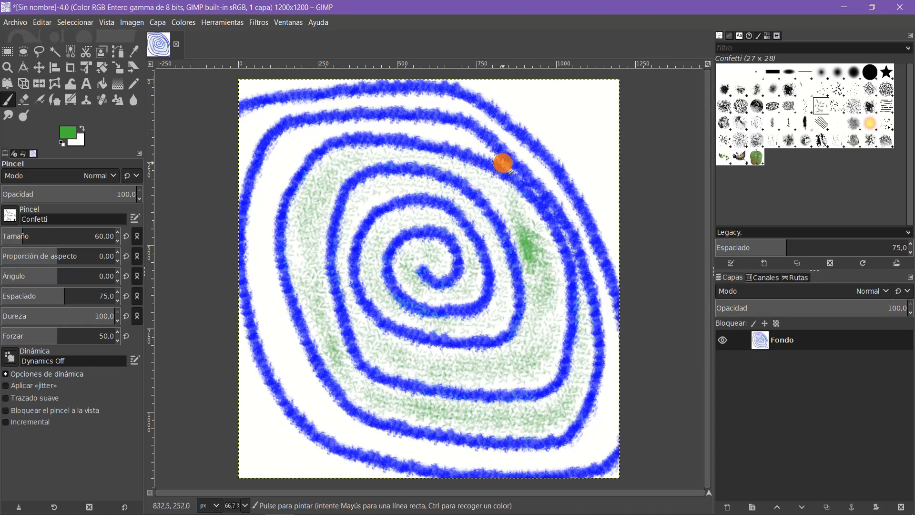
mouse_move(503, 163)
mouse_down()
mouse_move(446, 132)
mouse_move(460, 134)
mouse_move(393, 129)
mouse_move(323, 134)
mouse_move(281, 154)
mouse_move(268, 190)
mouse_move(312, 143)
mouse_move(249, 228)
mouse_move(321, 143)
mouse_move(280, 211)
mouse_move(264, 215)
mouse_move(256, 271)
mouse_move(266, 291)
mouse_move(276, 287)
mouse_move(288, 342)
mouse_move(272, 300)
mouse_move(273, 320)
mouse_move(268, 315)
mouse_move(305, 370)
mouse_move(292, 370)
mouse_move(287, 353)
mouse_move(307, 397)
mouse_move(355, 434)
mouse_move(318, 382)
mouse_up()
mouse_move(323, 421)
mouse_down()
mouse_move(442, 451)
mouse_move(584, 446)
mouse_move(597, 433)
mouse_move(611, 336)
mouse_move(603, 444)
mouse_move(566, 459)
mouse_move(596, 371)
mouse_move(601, 280)
mouse_move(527, 165)
mouse_move(459, 118)
mouse_move(528, 162)
mouse_move(587, 220)
mouse_move(507, 133)
mouse_move(445, 97)
mouse_move(364, 97)
mouse_move(264, 119)
mouse_move(238, 169)
mouse_move(265, 118)
mouse_move(249, 164)
mouse_up()
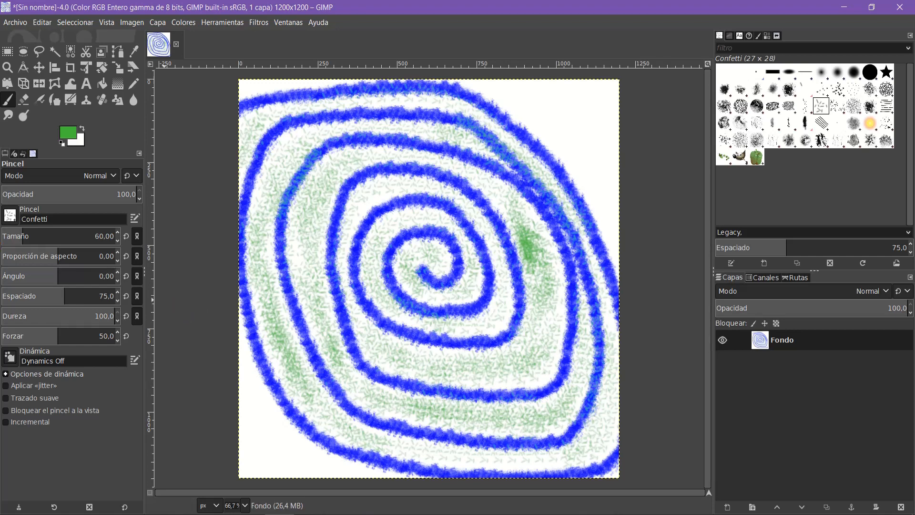
Step: Pick the Cell 02 brush for the Paintbrush and set its size to 100
click(11, 220)
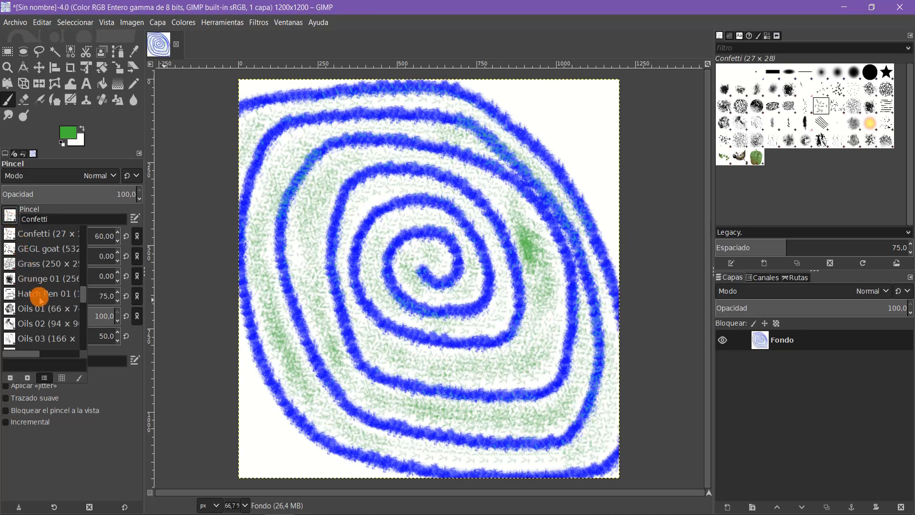
scroll(40, 297, up, 6)
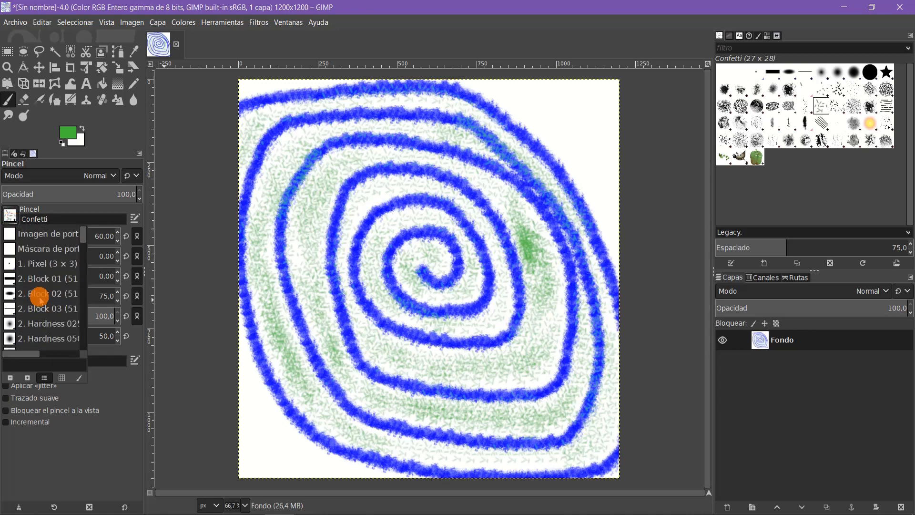
scroll(40, 297, down, 6)
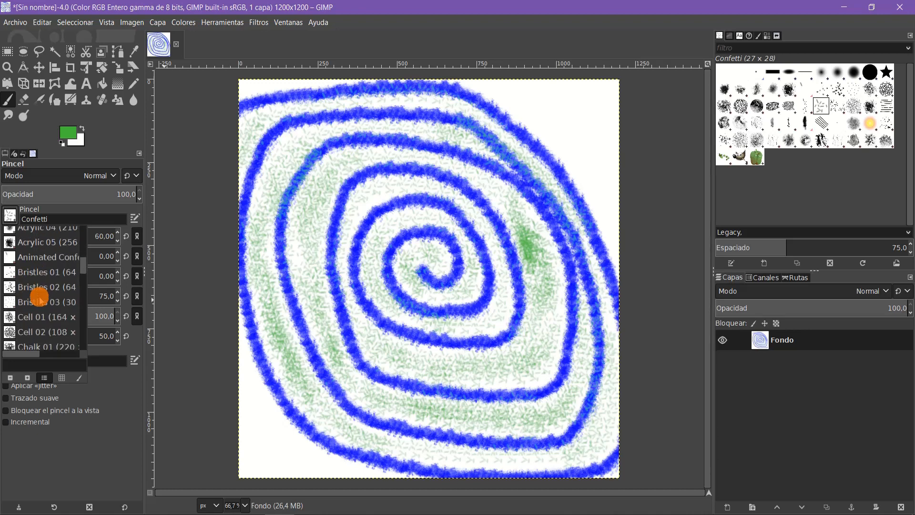
click(32, 333)
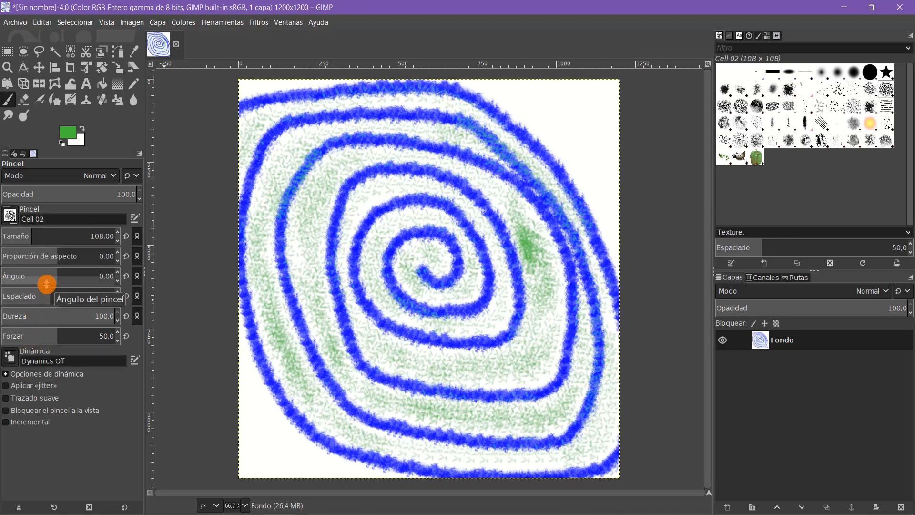
click(117, 239)
click(117, 240)
click(117, 239)
click(116, 239)
click(117, 239)
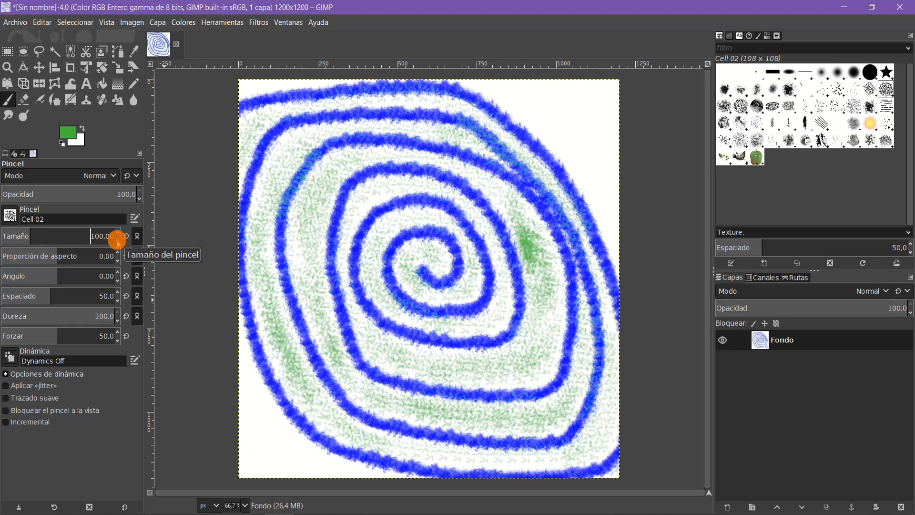
Step: Darken the foreground green to 17580f and add it to the saved colours
click(67, 133)
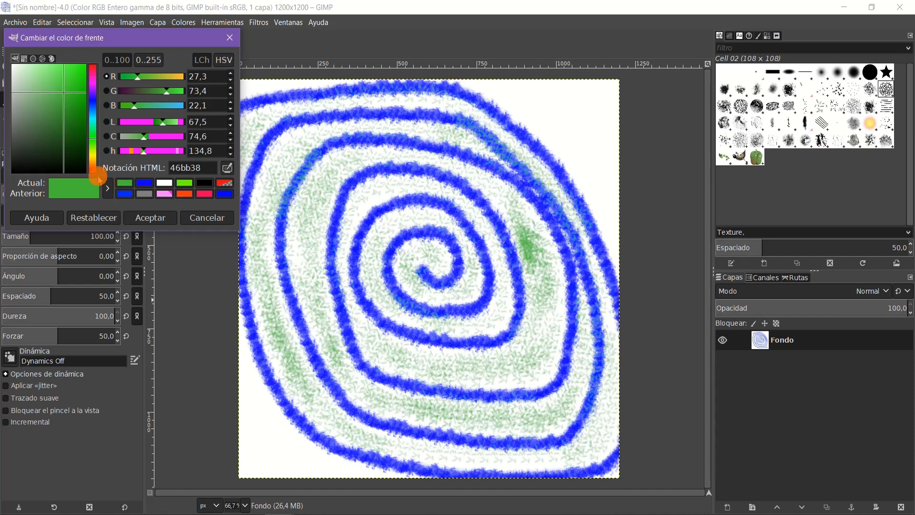
mouse_move(65, 95)
mouse_down()
mouse_move(53, 139)
mouse_move(61, 88)
mouse_move(73, 136)
mouse_up()
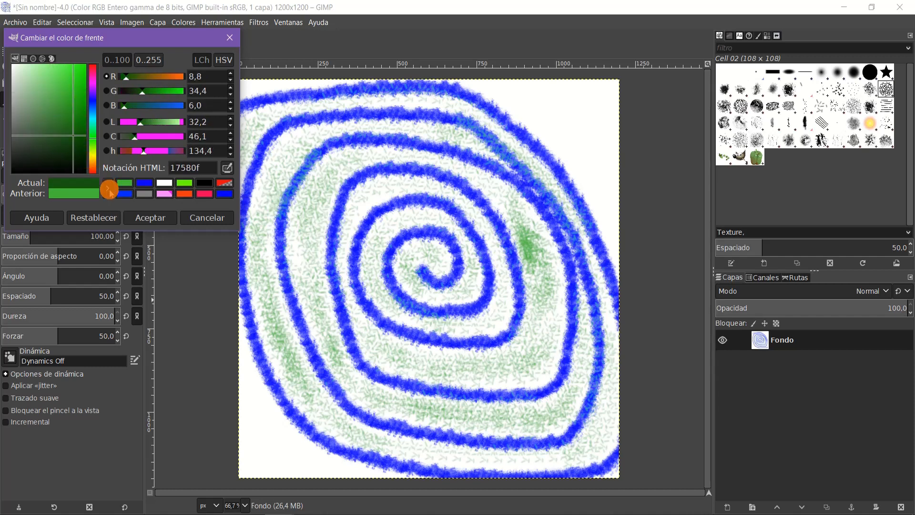
click(108, 191)
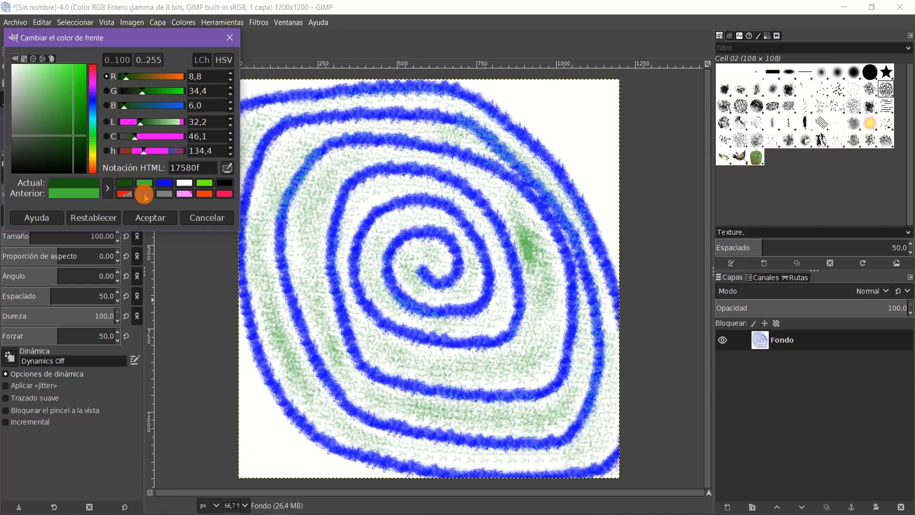
Step: Start from the saved pink-red ff005b, adjust it to dark red a40b25, and apply it as the foreground colour
click(222, 193)
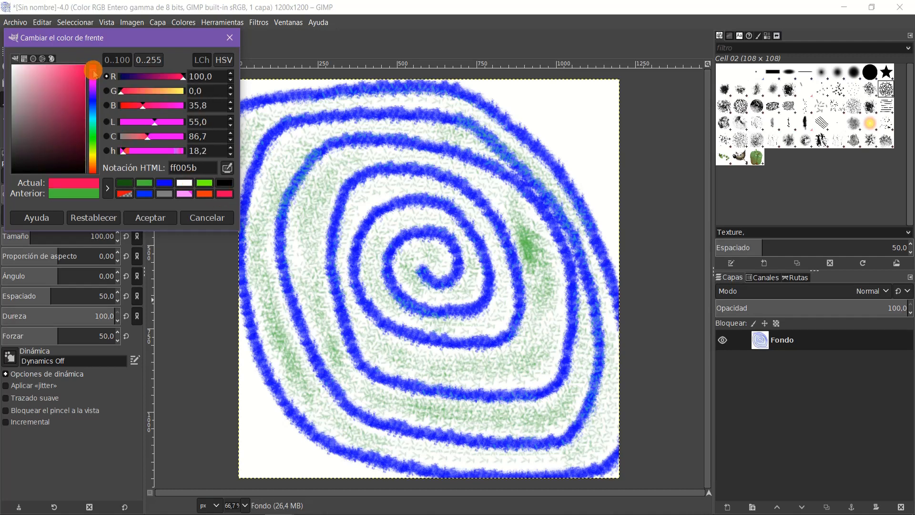
mouse_move(79, 74)
mouse_down()
mouse_move(69, 96)
mouse_move(63, 72)
mouse_move(94, 72)
mouse_up()
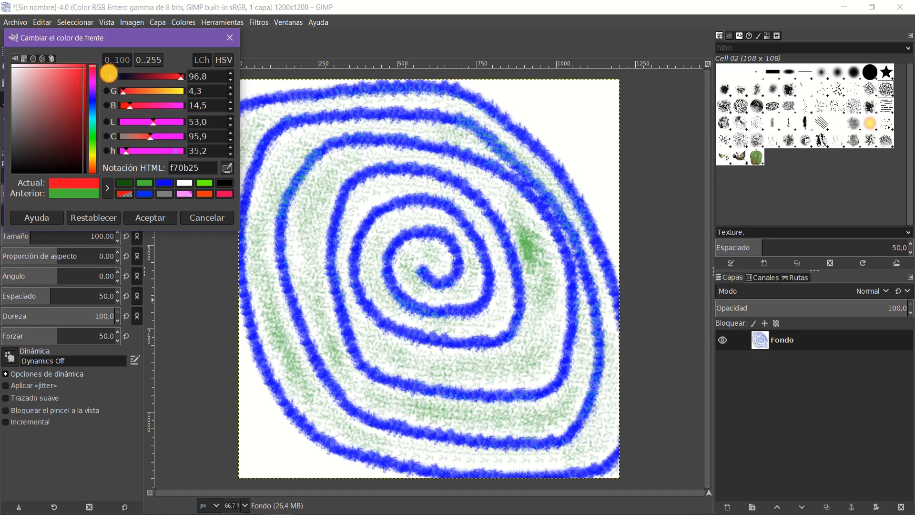
drag(181, 79, 160, 77)
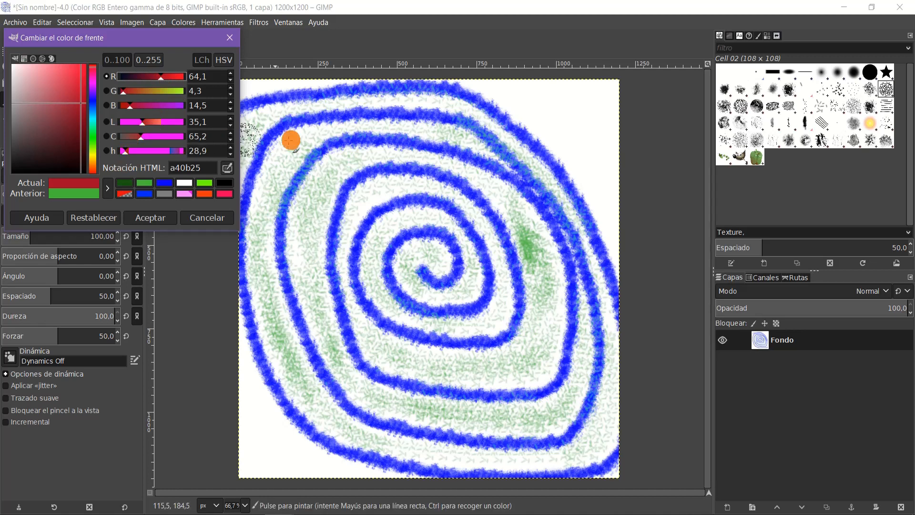
click(151, 217)
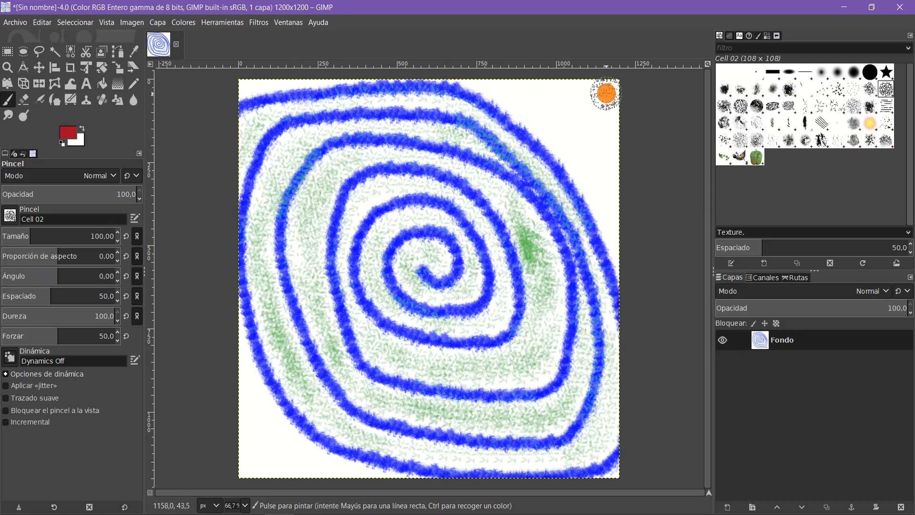
Step: Stamp the red cell texture in the canvas's upper-right and upper-left corners and fill the white lower-left corner with it
drag(608, 93, 589, 90)
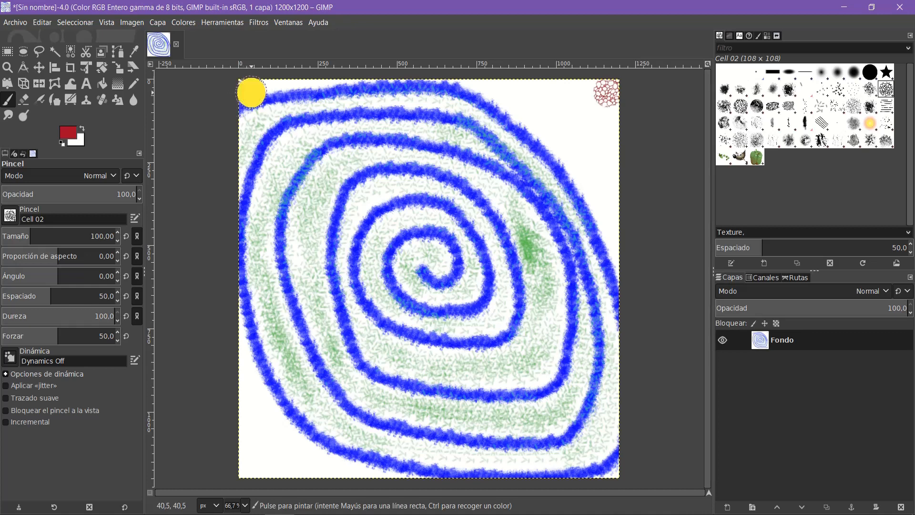
click(249, 90)
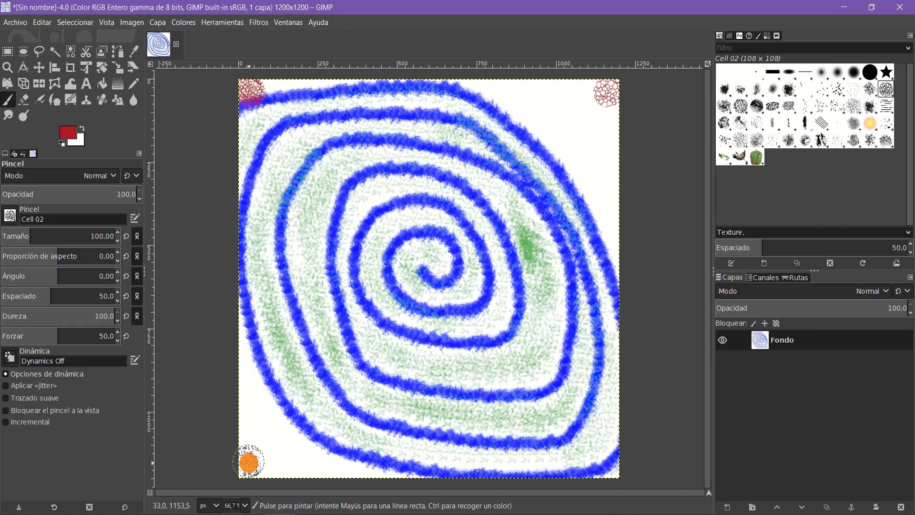
click(253, 461)
mouse_move(248, 427)
mouse_down()
mouse_move(251, 405)
mouse_move(262, 433)
mouse_move(267, 423)
mouse_move(278, 466)
mouse_move(358, 470)
mouse_move(319, 468)
mouse_move(262, 394)
mouse_move(246, 355)
mouse_up()
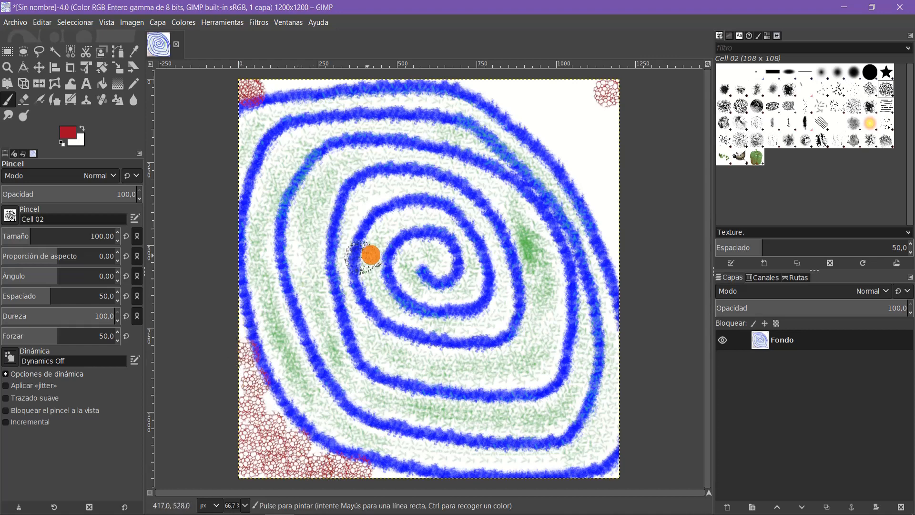
Step: Fill the canvas's upper-right corner outside the spiral with the red cell texture and stamp it in the lower-right corner
mouse_move(607, 119)
mouse_down()
mouse_move(608, 222)
mouse_move(589, 173)
mouse_move(586, 94)
mouse_move(523, 93)
mouse_move(538, 107)
mouse_move(552, 102)
mouse_move(576, 167)
mouse_move(571, 95)
mouse_up()
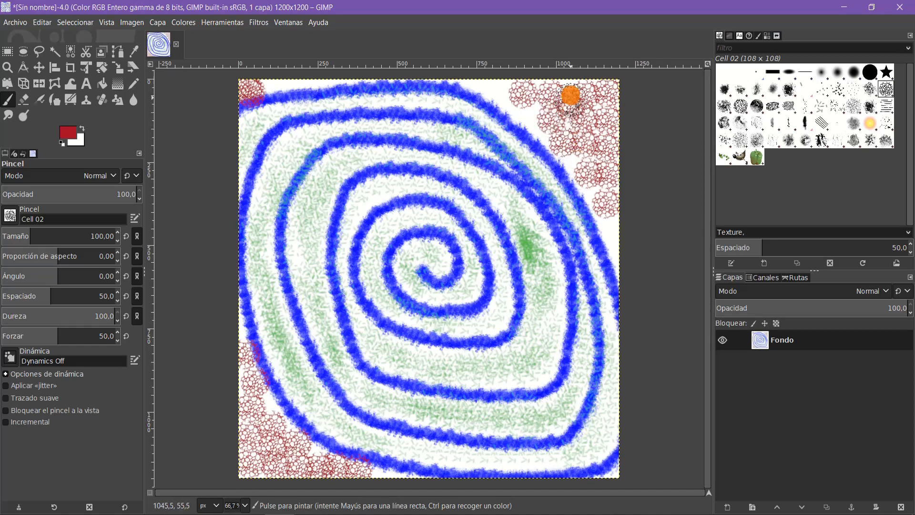
click(612, 470)
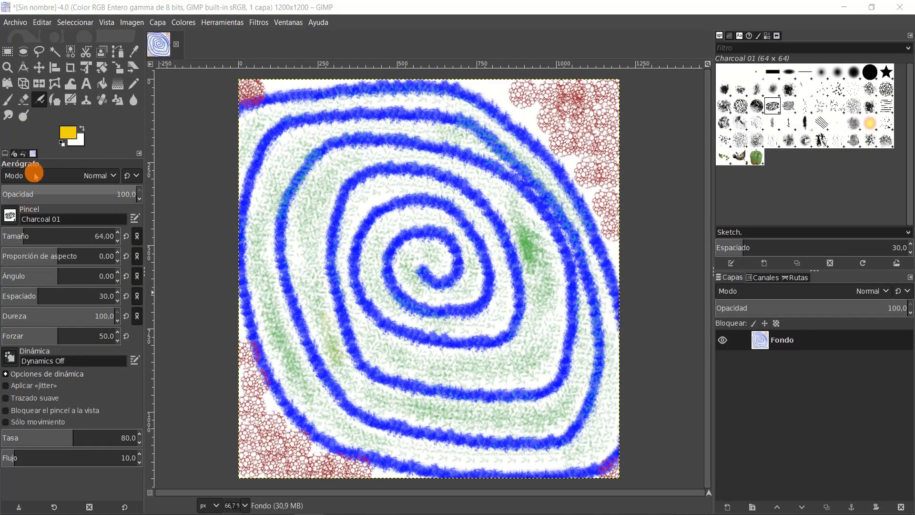
Step: Switch back to the Paintbrush and pick the Smoke brush at size 170
click(8, 99)
click(10, 218)
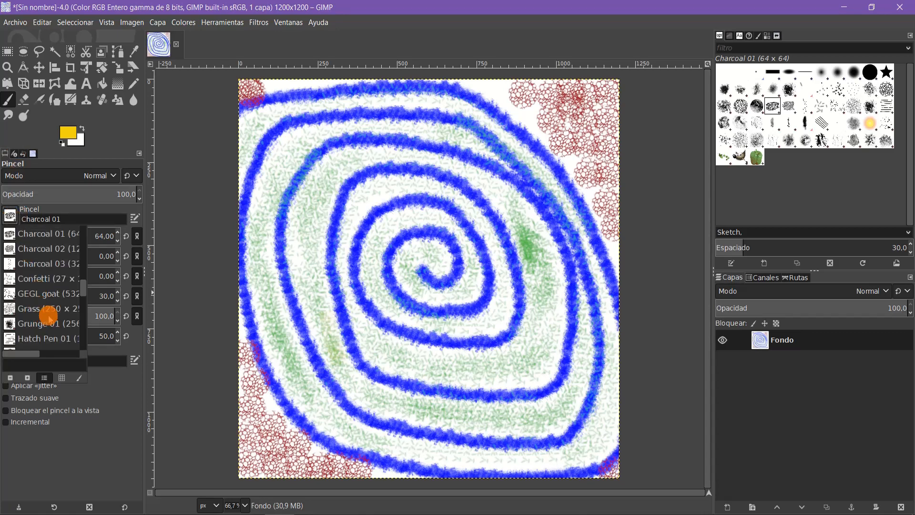
scroll(48, 317, down, 10)
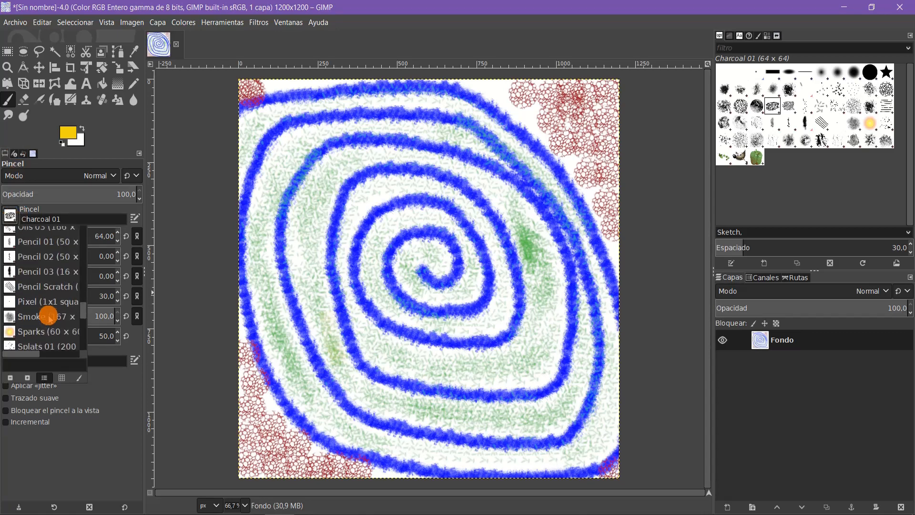
click(47, 315)
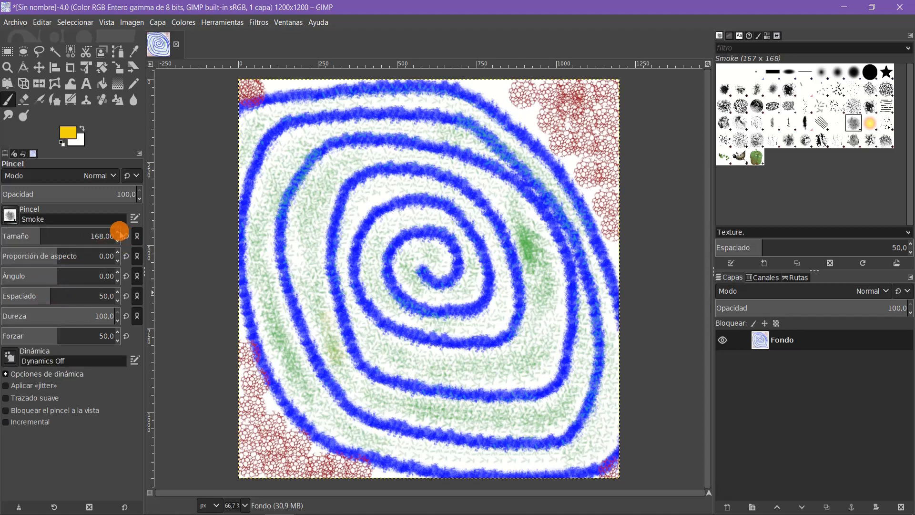
Step: Start from the saved pink, darken it to deep purple 42042f, and apply it as the foreground colour
click(70, 135)
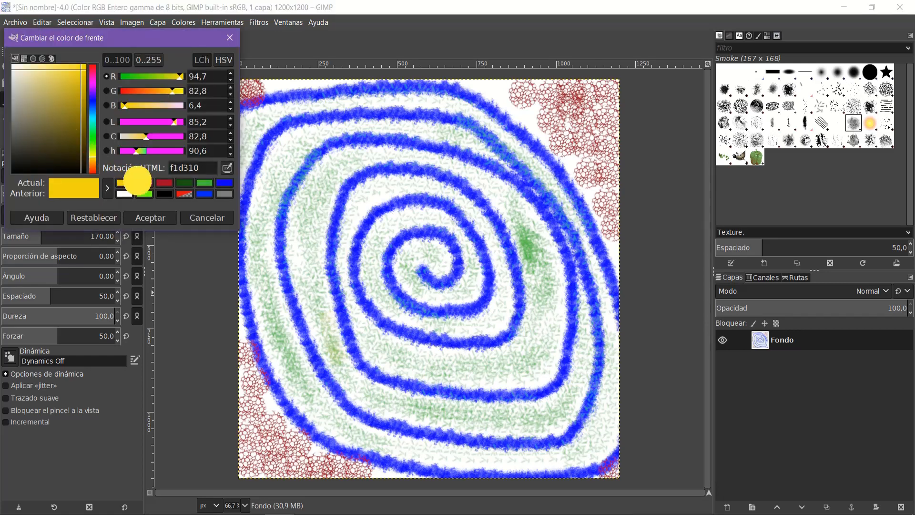
click(138, 181)
mouse_move(76, 95)
mouse_down()
mouse_move(79, 153)
mouse_move(81, 145)
mouse_up()
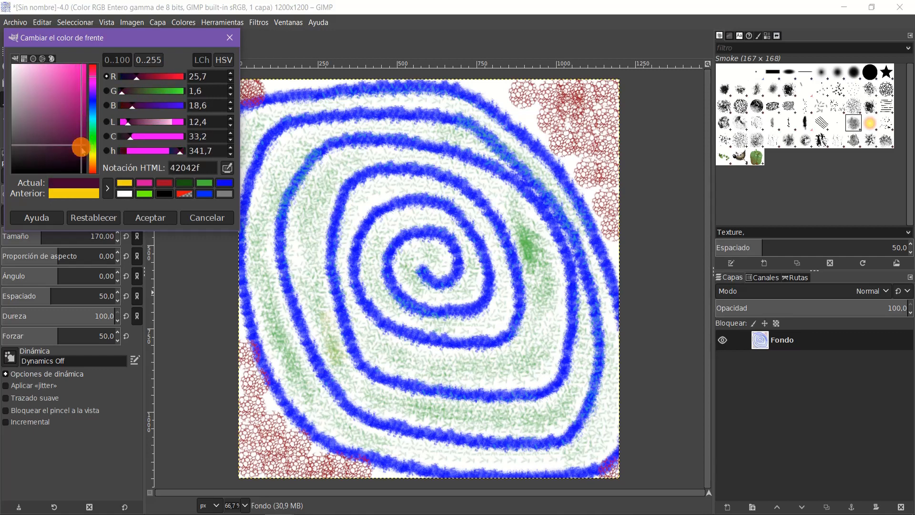
click(143, 211)
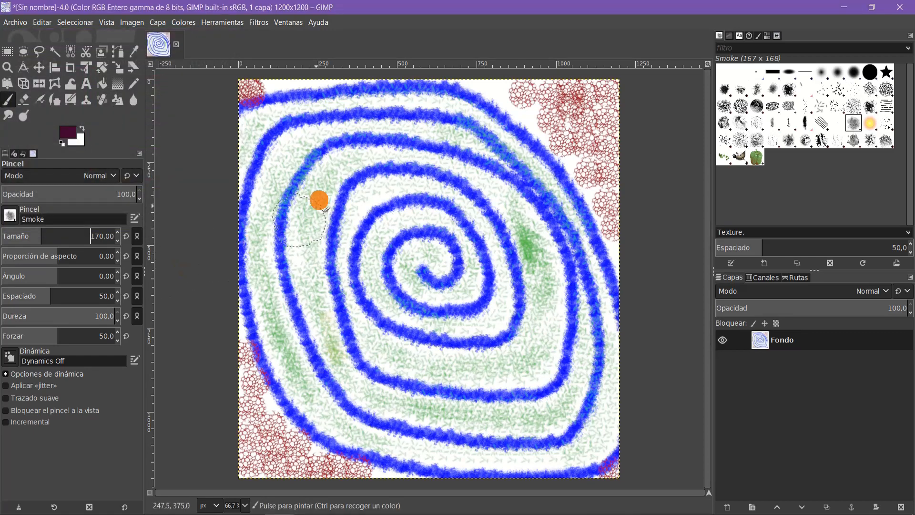
Step: Paint dark purple smoke over the cell texture in the upper-left, lower-left and upper-right corners and along the canvas's upper edge
click(263, 99)
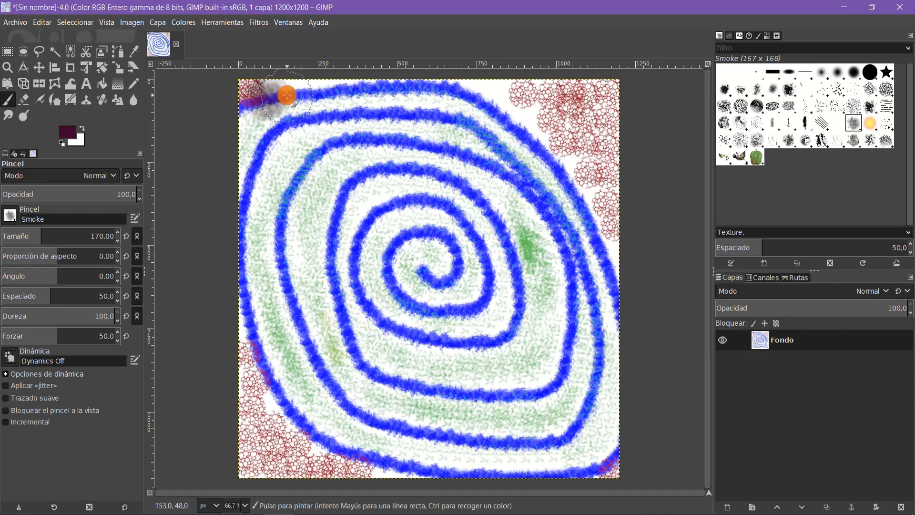
drag(268, 96, 252, 102)
mouse_move(252, 366)
mouse_down()
mouse_move(249, 445)
mouse_move(257, 457)
mouse_move(408, 469)
mouse_move(354, 462)
mouse_move(299, 438)
mouse_move(248, 393)
mouse_move(245, 357)
mouse_move(249, 471)
mouse_move(403, 470)
mouse_move(299, 444)
mouse_move(264, 392)
mouse_move(257, 365)
mouse_up()
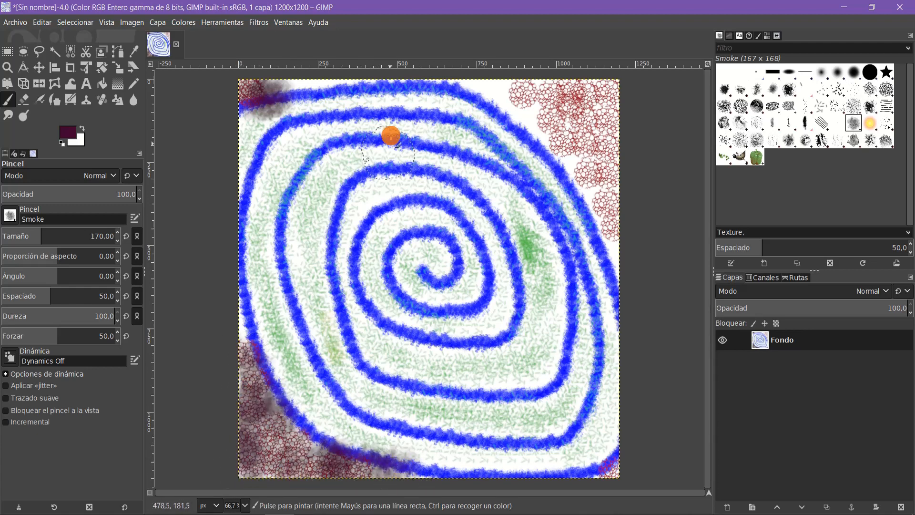
mouse_move(467, 82)
mouse_down()
mouse_move(510, 87)
mouse_move(570, 145)
mouse_move(595, 181)
mouse_move(612, 248)
mouse_move(605, 94)
mouse_move(543, 101)
mouse_move(596, 101)
mouse_up()
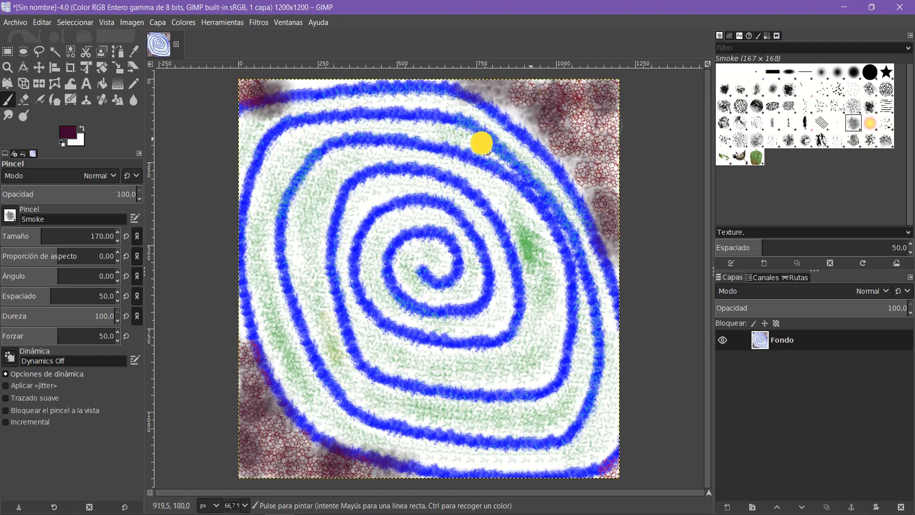
drag(258, 94, 381, 89)
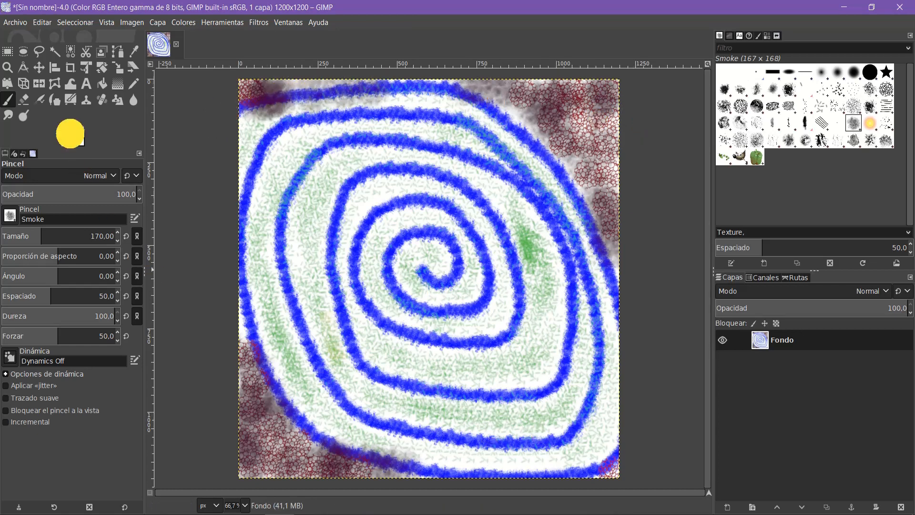
Step: Set the foreground colour to yellow f1ef10 and paint smoke over the spiral's centre and in patches along its rings
click(70, 134)
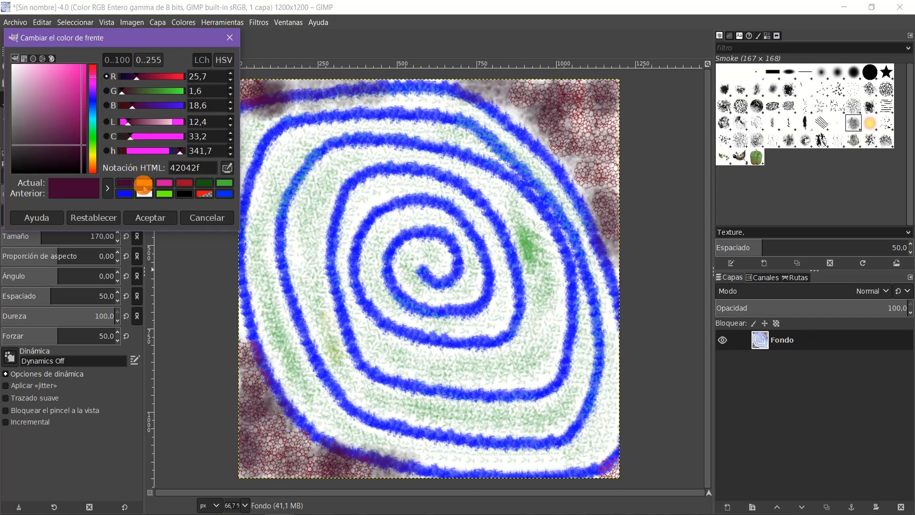
click(143, 183)
drag(174, 92, 178, 91)
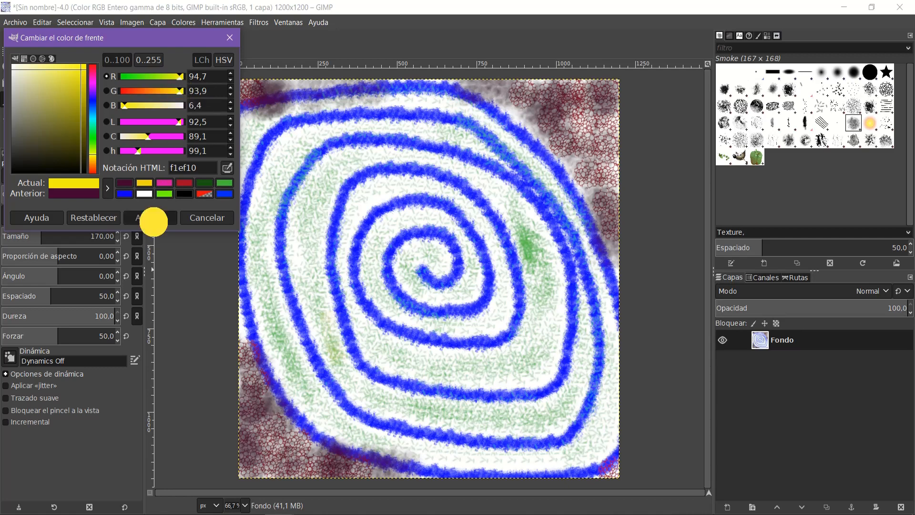
click(151, 218)
mouse_move(421, 267)
mouse_down()
mouse_move(425, 242)
mouse_move(449, 258)
mouse_move(424, 287)
mouse_move(400, 268)
mouse_move(402, 248)
mouse_move(447, 227)
mouse_move(464, 283)
mouse_move(403, 320)
mouse_move(370, 307)
mouse_move(371, 239)
mouse_move(457, 192)
mouse_move(503, 254)
mouse_move(504, 313)
mouse_move(399, 355)
mouse_move(352, 307)
mouse_move(336, 239)
mouse_move(365, 184)
mouse_move(444, 162)
mouse_move(550, 218)
mouse_move(534, 317)
mouse_move(505, 395)
mouse_move(384, 402)
mouse_move(336, 326)
mouse_move(328, 224)
mouse_move(356, 175)
mouse_move(443, 142)
mouse_move(552, 247)
mouse_move(587, 372)
mouse_move(548, 436)
mouse_move(437, 452)
mouse_move(330, 389)
mouse_move(272, 295)
mouse_move(271, 221)
mouse_move(299, 158)
mouse_move(329, 129)
mouse_move(372, 120)
mouse_move(511, 153)
mouse_up()
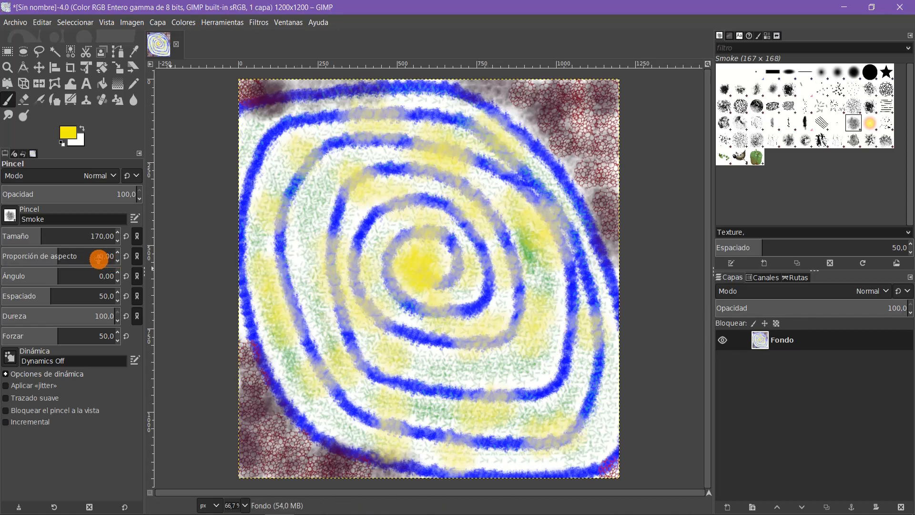
Step: Pick the Sparks brush for the Paintbrush and set its size to 170
click(13, 217)
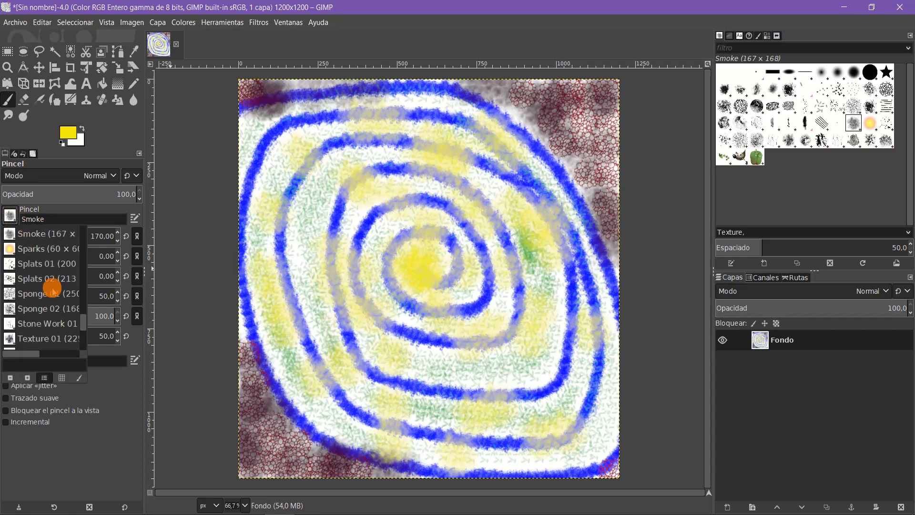
click(43, 256)
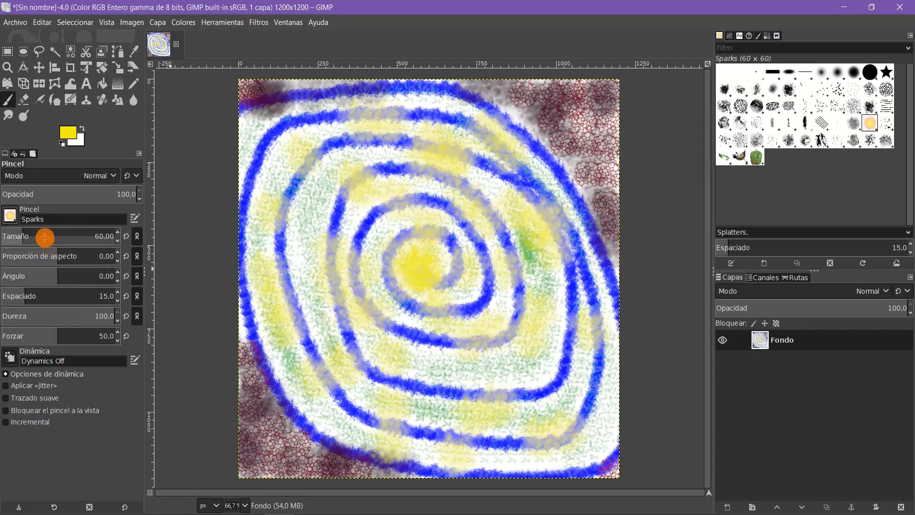
drag(44, 237, 62, 237)
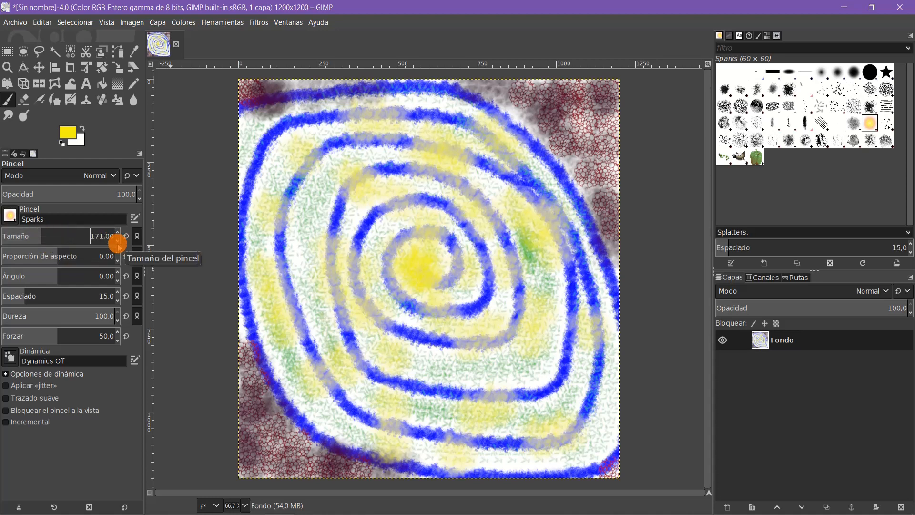
click(117, 242)
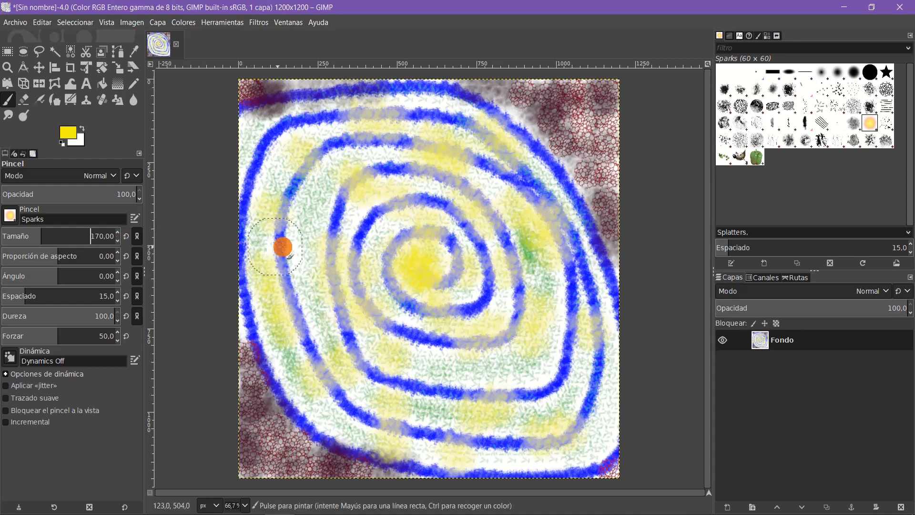
Step: Scatter glowing sparks along the spiral's rings and cluster several of them at its centre
click(400, 237)
click(446, 292)
click(384, 366)
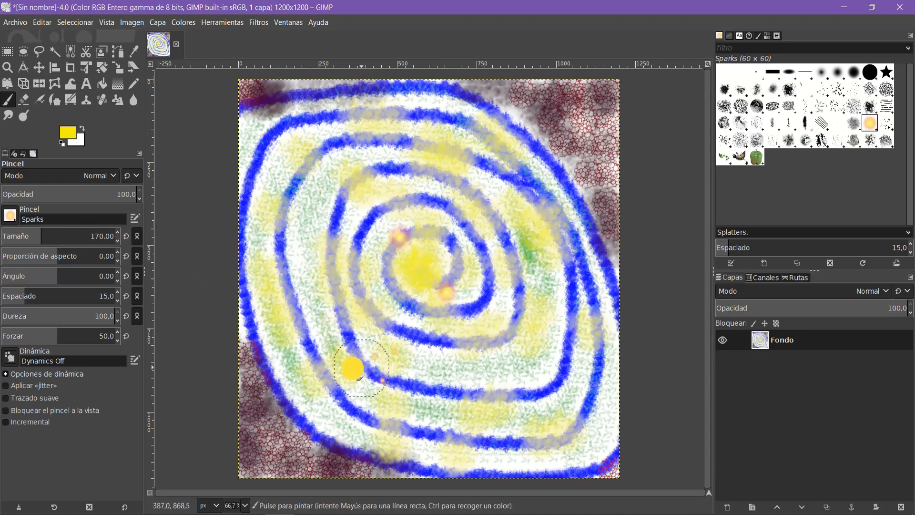
click(296, 261)
click(298, 204)
click(336, 200)
click(319, 246)
click(413, 259)
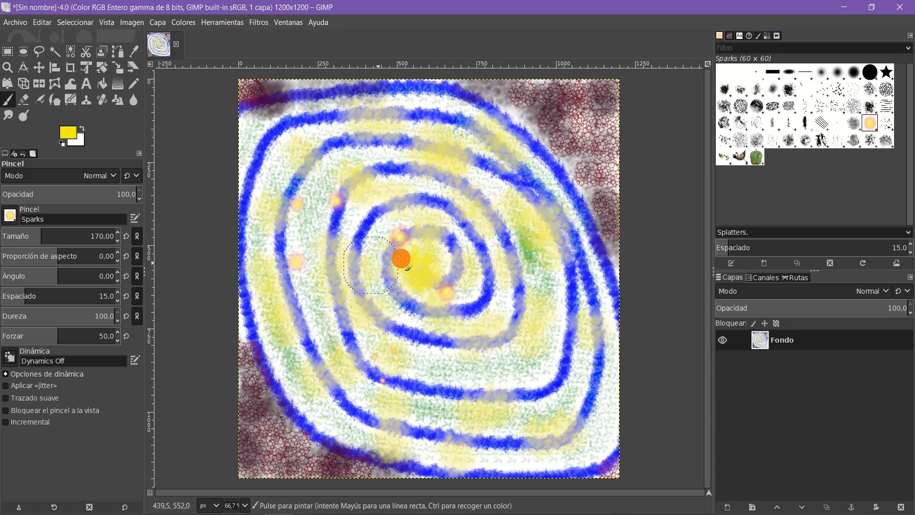
mouse_move(427, 265)
mouse_down()
mouse_move(405, 281)
mouse_move(386, 249)
mouse_move(447, 289)
mouse_move(460, 273)
mouse_move(476, 330)
mouse_move(443, 342)
mouse_move(365, 338)
mouse_move(320, 235)
mouse_move(317, 182)
mouse_move(333, 151)
mouse_move(490, 152)
mouse_move(524, 196)
mouse_move(537, 321)
mouse_move(505, 380)
mouse_move(492, 386)
mouse_move(366, 418)
mouse_move(311, 394)
mouse_move(287, 361)
mouse_move(255, 224)
mouse_move(282, 141)
mouse_move(352, 114)
mouse_move(450, 109)
mouse_move(540, 180)
mouse_move(594, 297)
mouse_move(592, 421)
mouse_move(567, 446)
mouse_move(453, 460)
mouse_move(389, 452)
mouse_move(286, 395)
mouse_move(258, 348)
mouse_move(33, 345)
mouse_up()
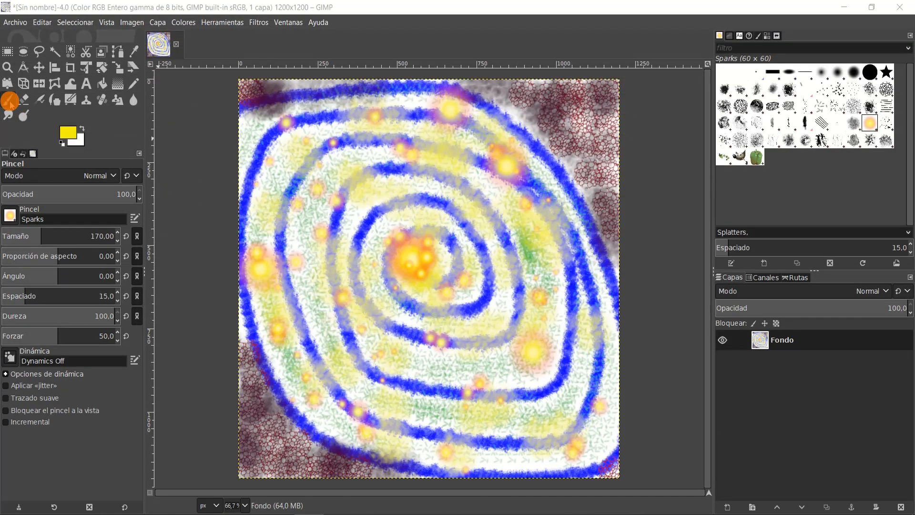
Step: Switch to the Airbrush and choose the Chalk 01 brush for it
click(39, 101)
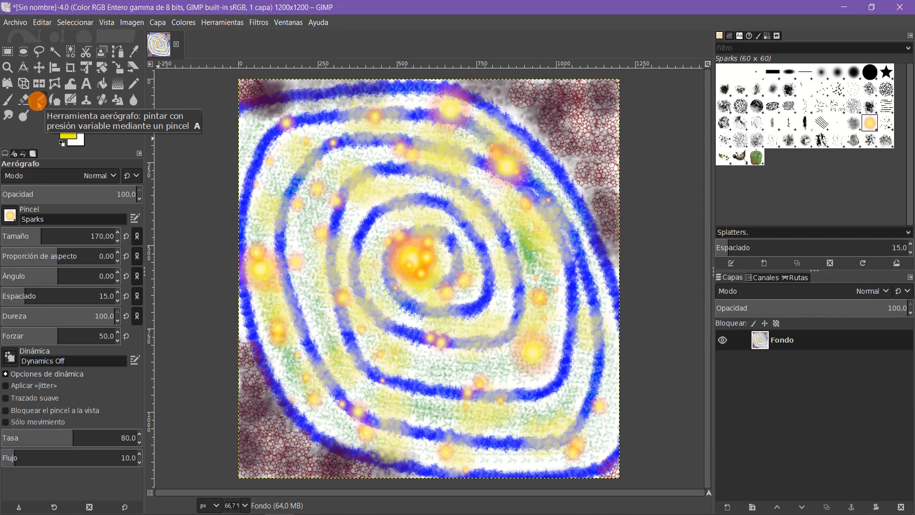
click(10, 217)
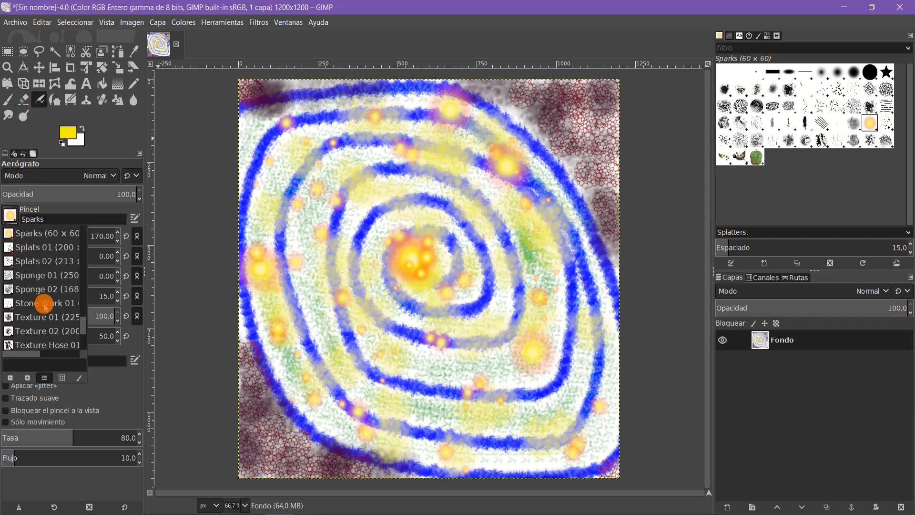
scroll(45, 305, down, 5)
scroll(44, 305, up, 5)
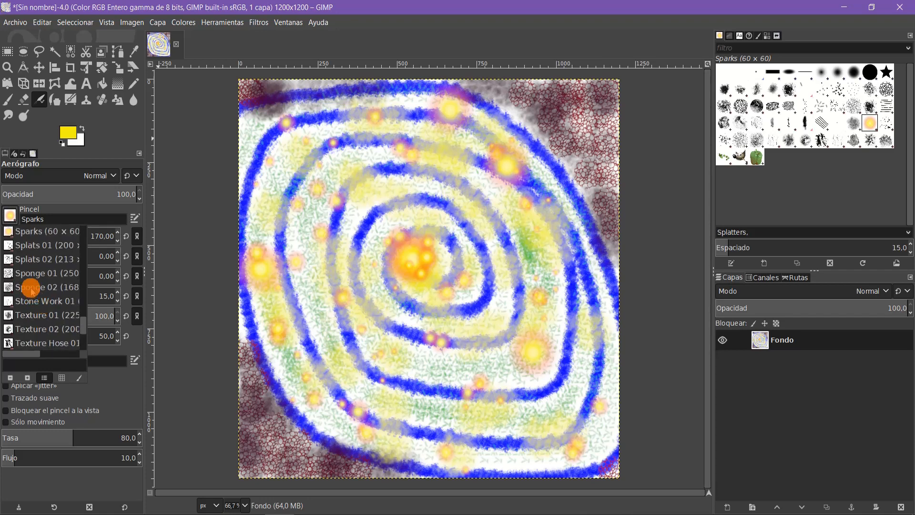
scroll(30, 289, up, 2)
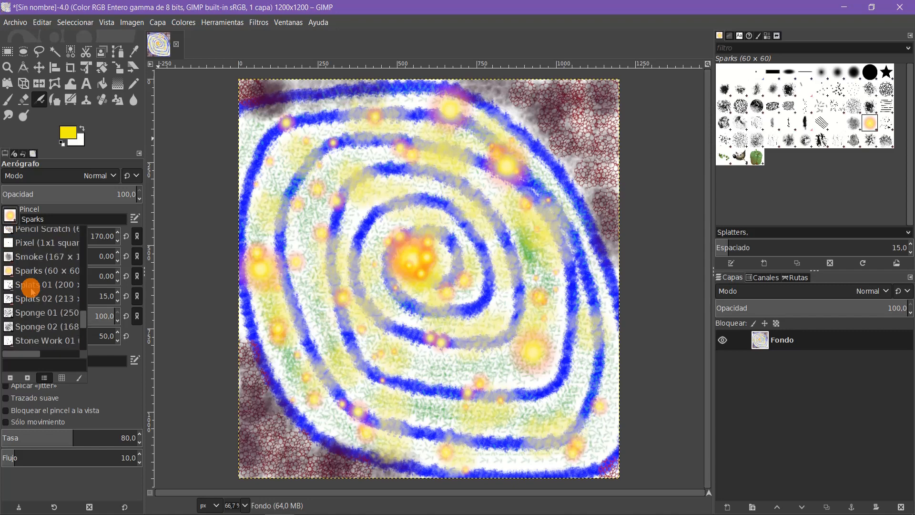
scroll(31, 289, up, 2)
scroll(31, 289, up, 5)
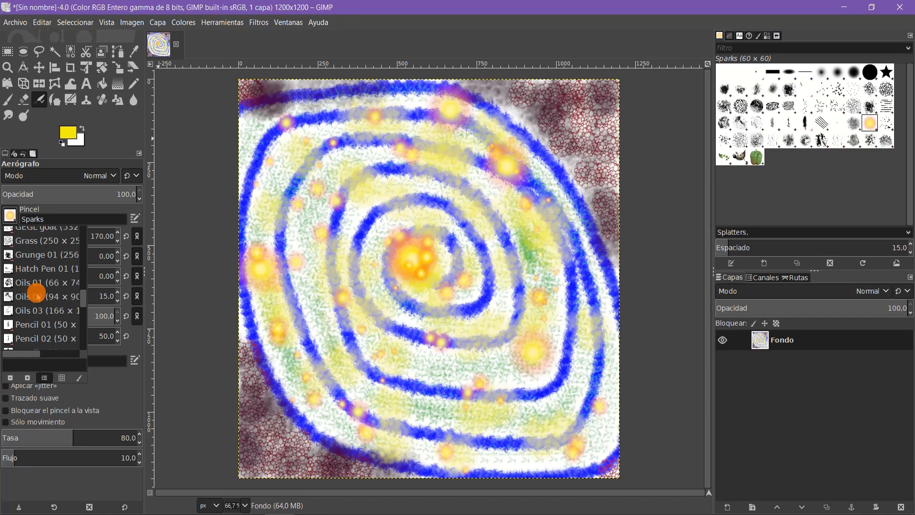
scroll(37, 296, up, 5)
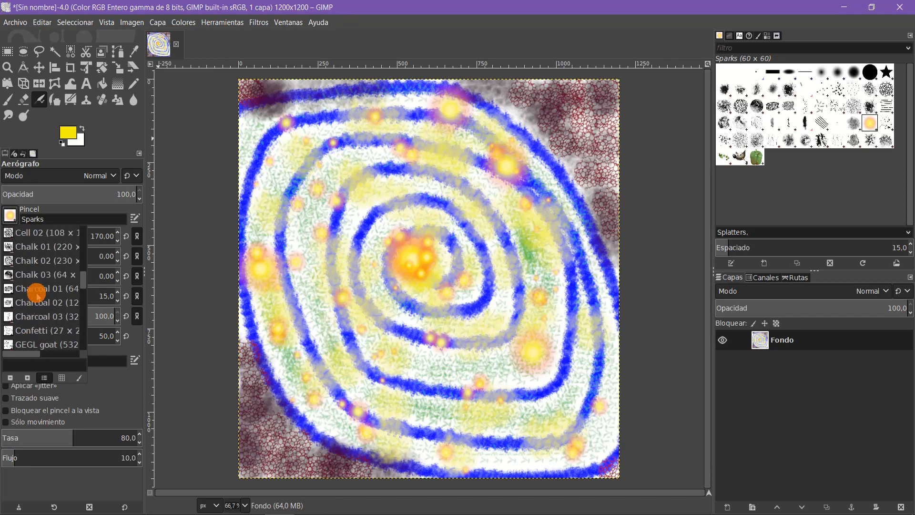
scroll(38, 296, up, 5)
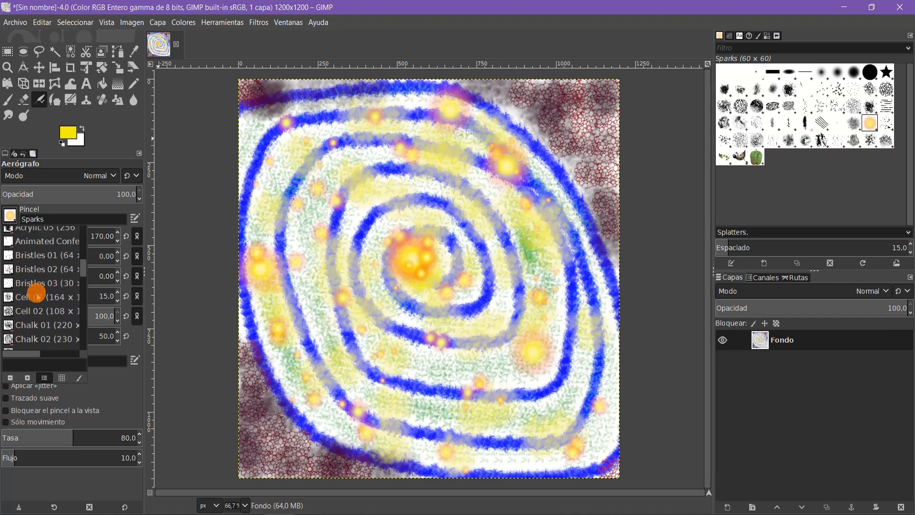
scroll(38, 296, up, 5)
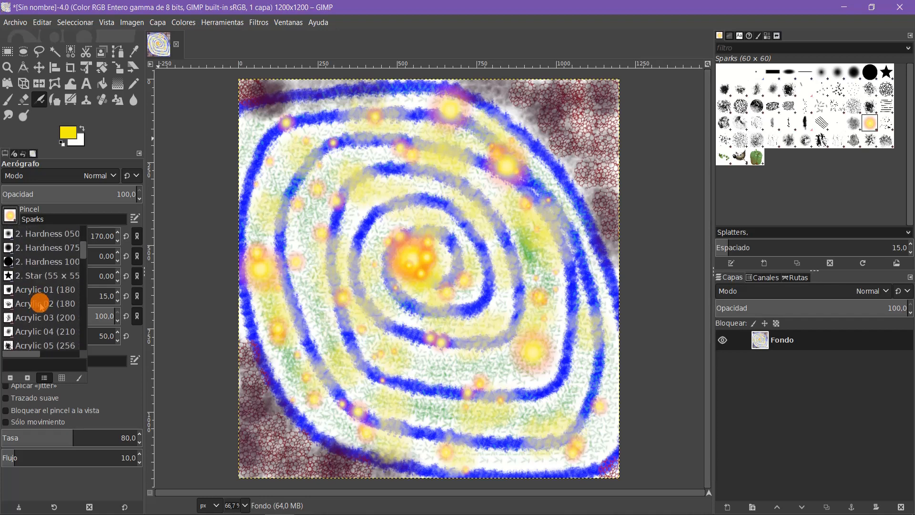
scroll(40, 305, down, 3)
scroll(49, 314, down, 2)
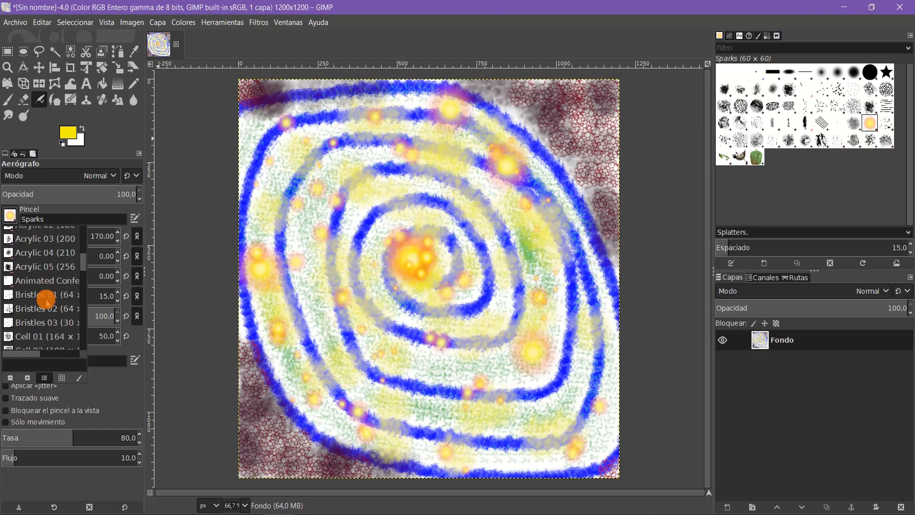
scroll(47, 302, down, 3)
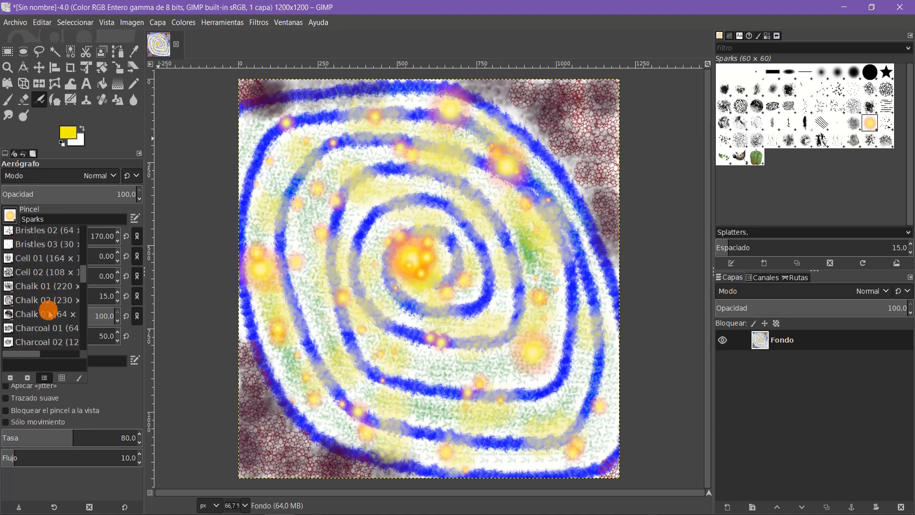
click(31, 287)
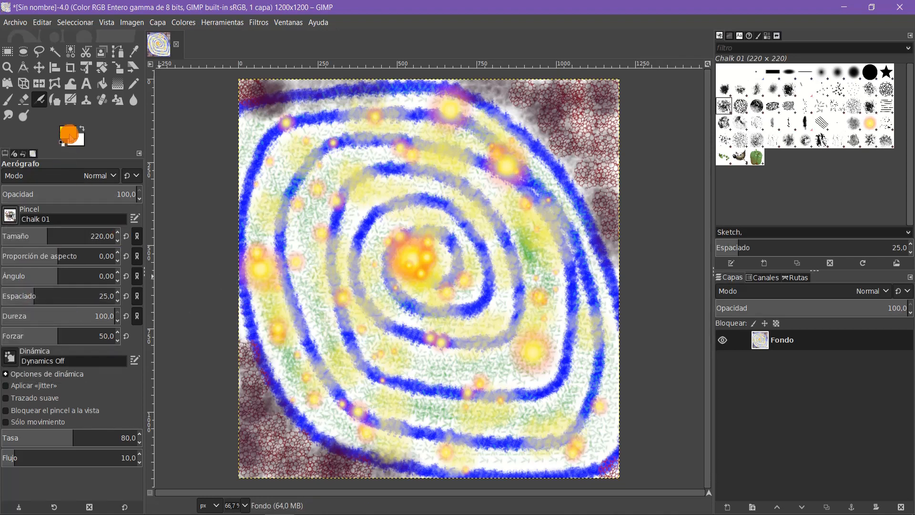
Step: Set the foreground colour to lime green b9ef10
click(69, 135)
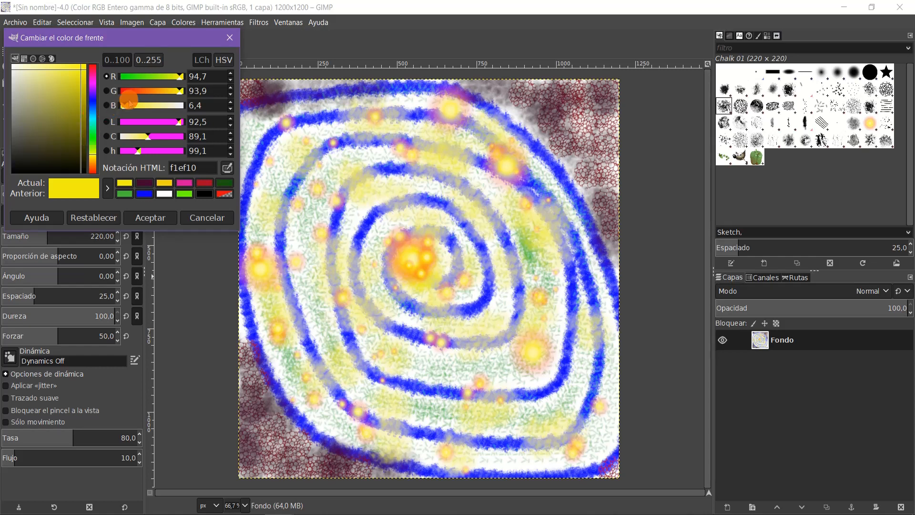
mouse_move(179, 78)
mouse_down()
mouse_move(163, 77)
mouse_move(171, 75)
mouse_up()
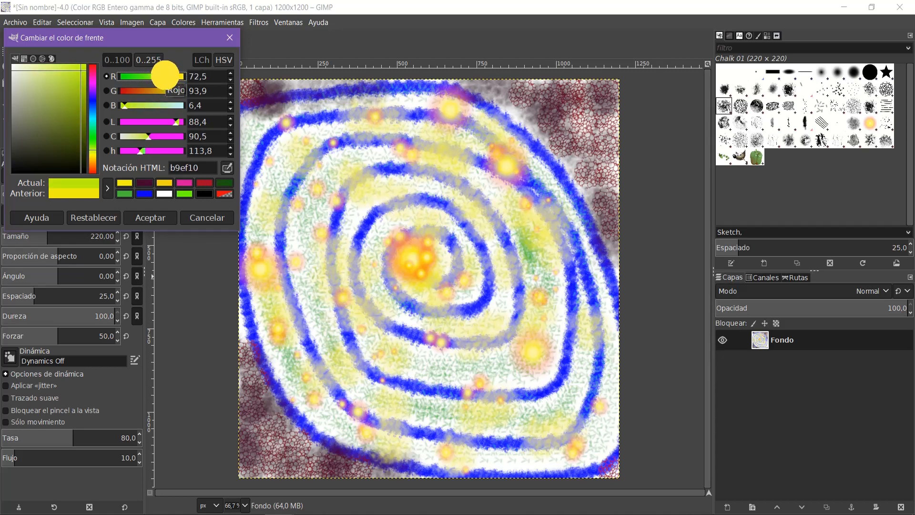
click(143, 219)
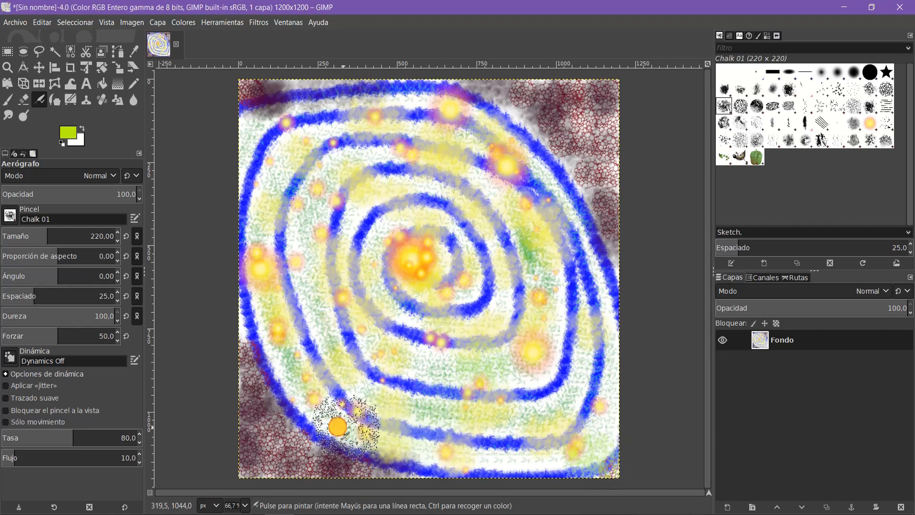
Step: Spray lime chalk texture along the canvas's left edge and over the dark textured corners outside the spiral
drag(243, 332, 248, 349)
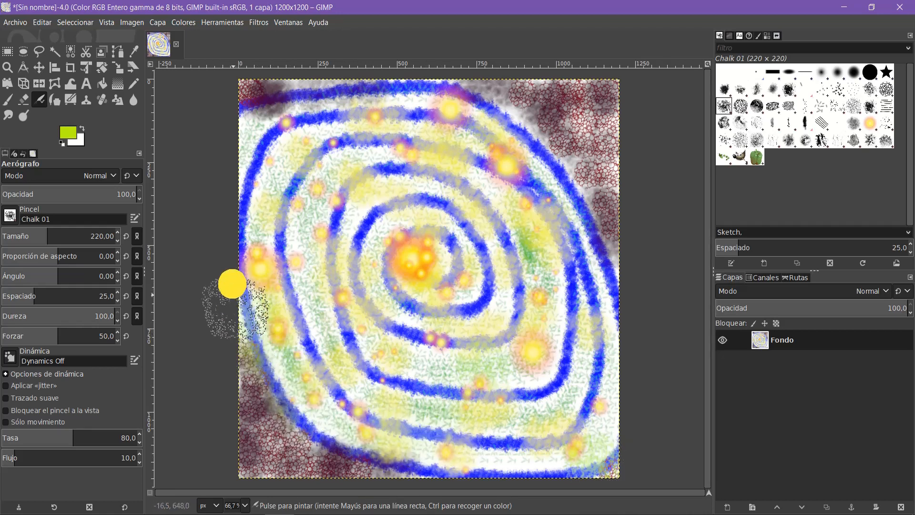
drag(242, 291, 243, 296)
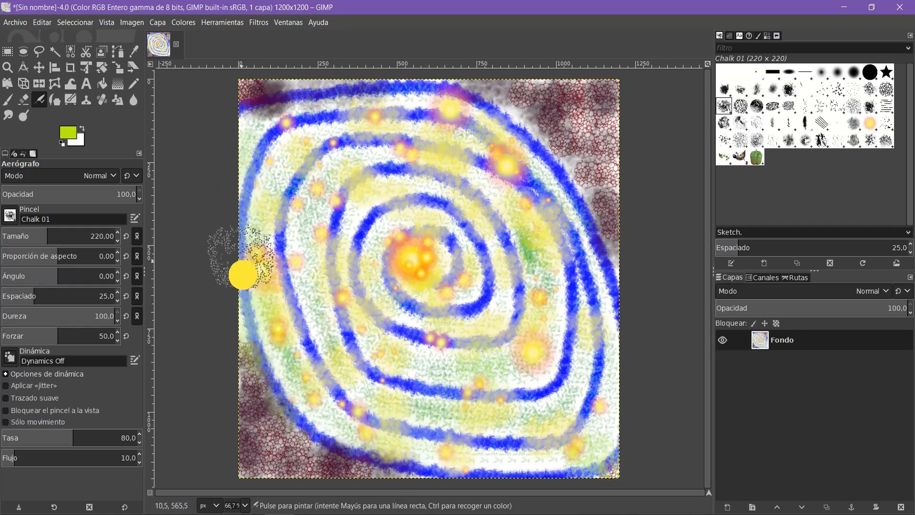
mouse_move(247, 336)
mouse_down()
mouse_move(259, 163)
mouse_move(293, 89)
mouse_move(424, 78)
mouse_move(565, 87)
mouse_move(601, 123)
mouse_move(618, 175)
mouse_move(588, 169)
mouse_move(530, 98)
mouse_move(602, 89)
mouse_move(607, 170)
mouse_move(589, 415)
mouse_move(549, 445)
mouse_move(413, 459)
mouse_move(264, 456)
mouse_move(582, 463)
mouse_move(294, 414)
mouse_move(248, 354)
mouse_move(325, 420)
mouse_up()
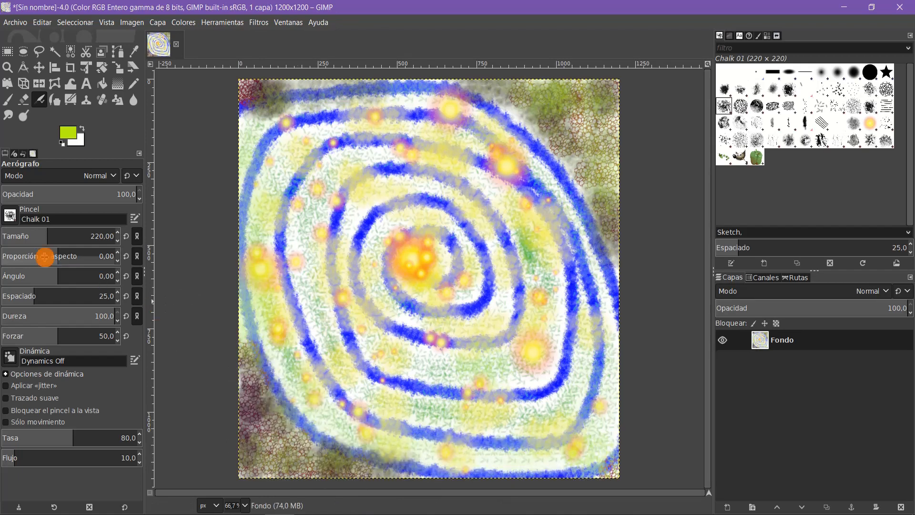
Step: Set the Airbrush size to 47 and spray small chalk touches between the spiral's inner rings
click(41, 237)
mouse_move(41, 237)
mouse_down()
mouse_move(16, 237)
mouse_move(63, 237)
mouse_move(13, 241)
mouse_move(57, 241)
mouse_up()
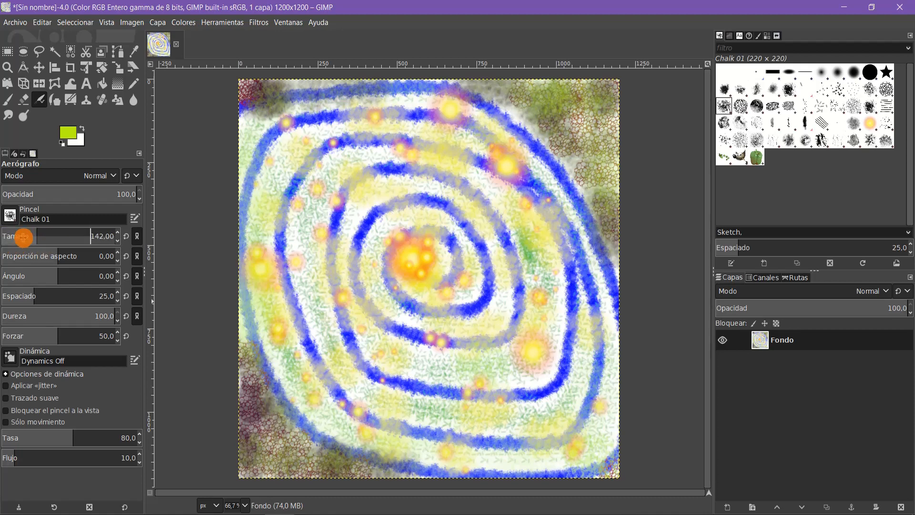
click(19, 237)
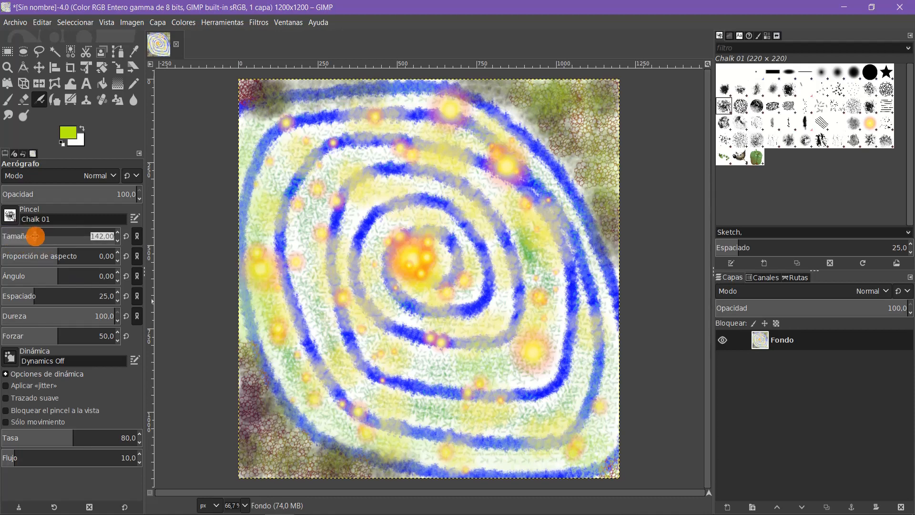
drag(35, 236, 16, 235)
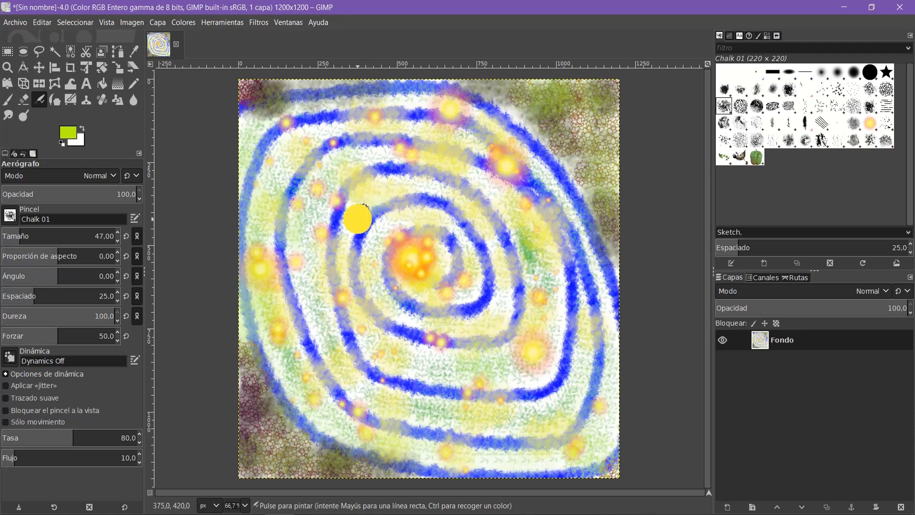
click(358, 313)
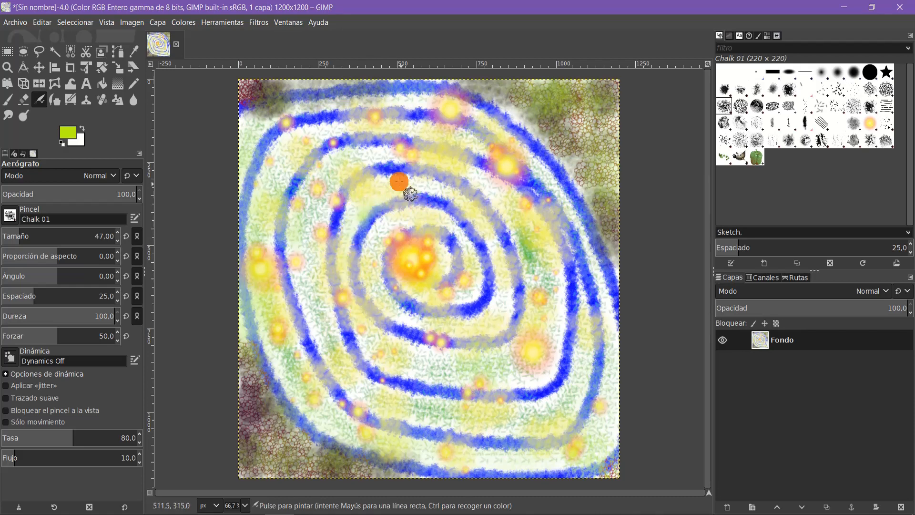
Step: Pick the ochre foreground colour bd9b13 and spray it with the Airbrush over the spiral's rings
click(67, 133)
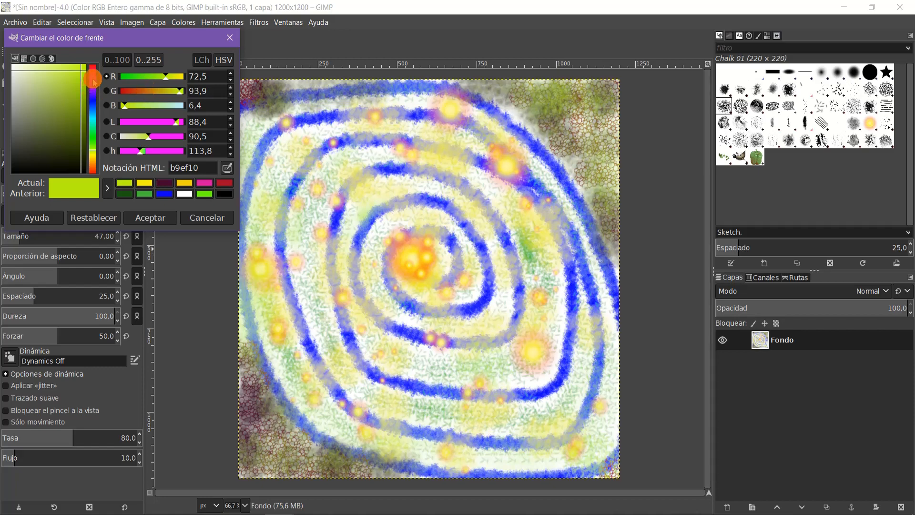
click(165, 184)
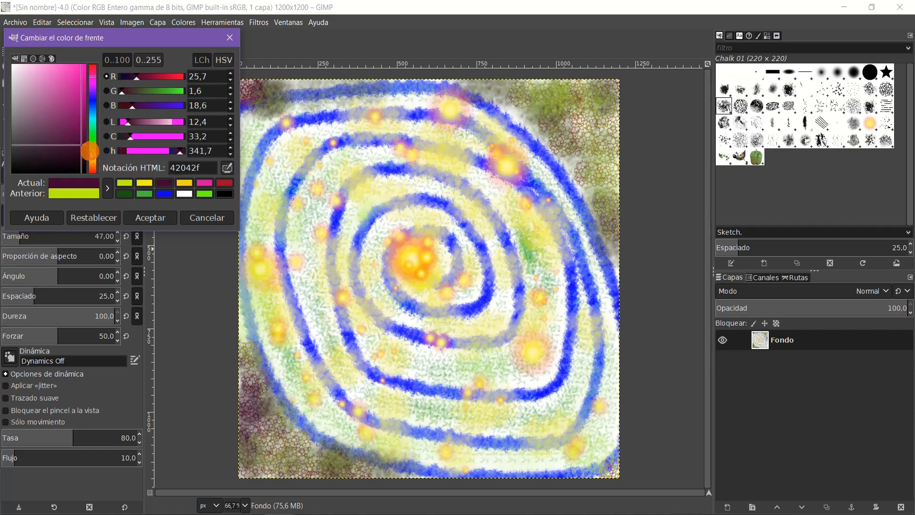
drag(92, 163, 93, 158)
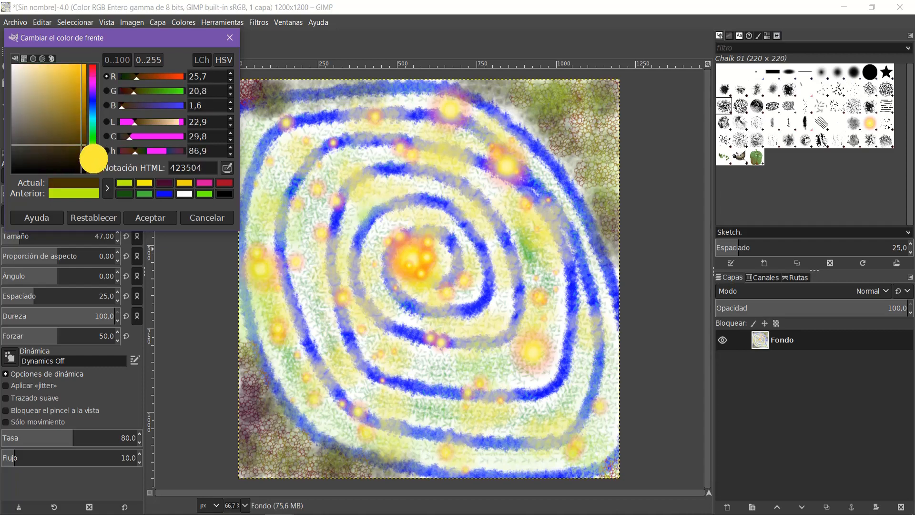
mouse_move(73, 77)
mouse_down()
mouse_move(81, 77)
mouse_move(78, 91)
mouse_up()
mouse_move(350, 232)
mouse_down()
mouse_move(343, 281)
mouse_move(386, 368)
mouse_move(437, 384)
mouse_move(364, 348)
mouse_move(384, 368)
mouse_move(366, 360)
mouse_move(366, 380)
mouse_move(347, 384)
mouse_move(495, 430)
mouse_move(601, 424)
mouse_move(539, 417)
mouse_move(435, 458)
mouse_move(437, 469)
mouse_move(487, 470)
mouse_move(500, 468)
mouse_move(436, 457)
mouse_move(548, 412)
mouse_move(495, 249)
mouse_move(474, 251)
mouse_move(438, 230)
mouse_move(341, 261)
mouse_move(309, 176)
mouse_move(293, 160)
mouse_move(252, 157)
mouse_move(324, 116)
mouse_move(285, 136)
mouse_move(302, 130)
mouse_move(305, 139)
mouse_move(446, 92)
mouse_move(361, 129)
mouse_move(479, 113)
mouse_move(519, 124)
mouse_move(504, 108)
mouse_move(572, 161)
mouse_move(596, 221)
mouse_up()
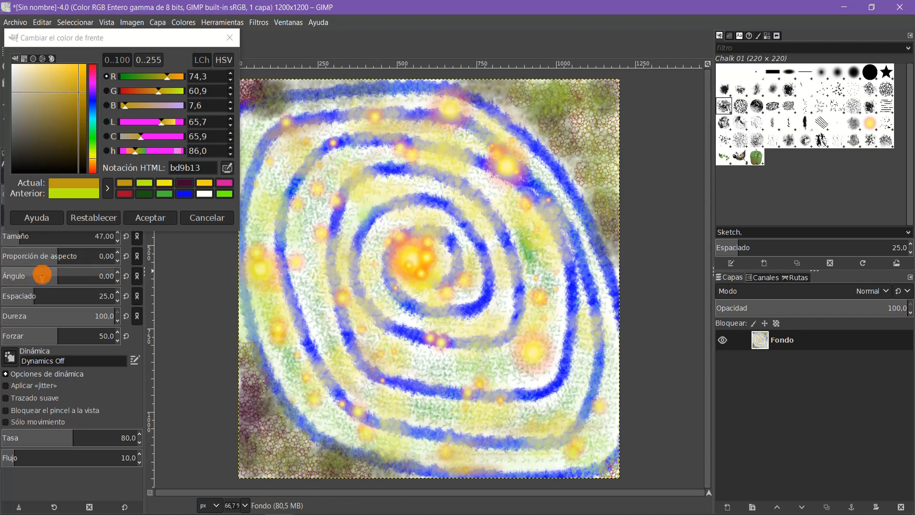
Step: Spray ochre strokes beside the spiral's centre with spacing 6 and across the rings on its right side with spacing 56
drag(33, 296, 10, 300)
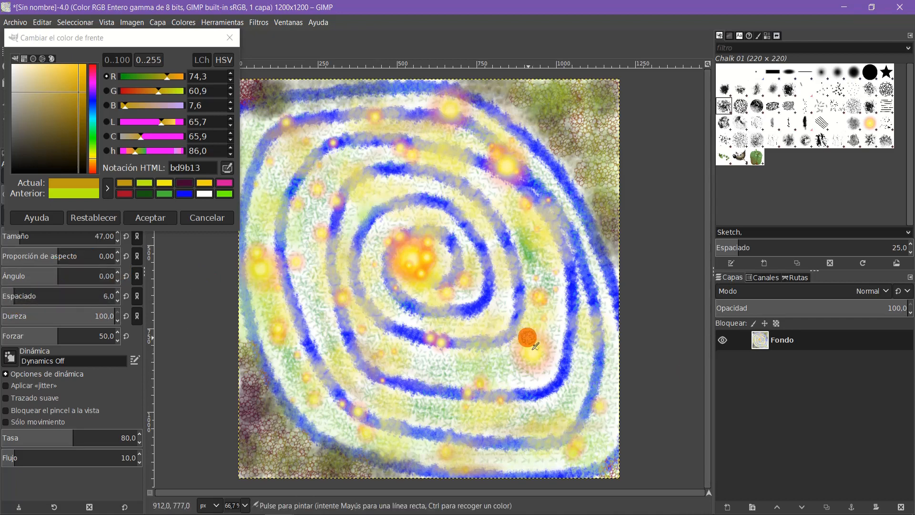
mouse_move(513, 280)
mouse_down()
mouse_move(503, 315)
mouse_move(485, 315)
mouse_move(500, 294)
mouse_move(465, 329)
mouse_move(445, 327)
mouse_move(501, 316)
mouse_move(455, 323)
mouse_up()
drag(21, 296, 301, 294)
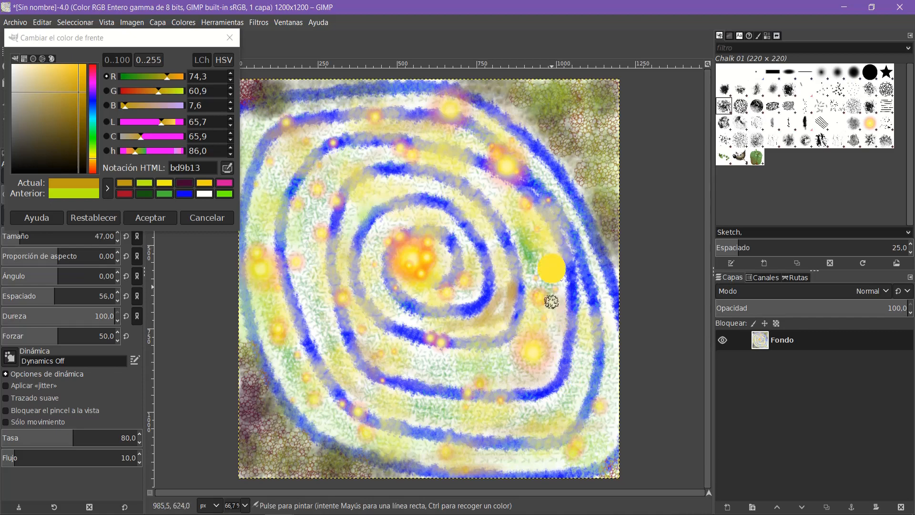
mouse_move(557, 284)
mouse_down()
mouse_move(570, 305)
mouse_move(602, 307)
mouse_move(614, 325)
mouse_up()
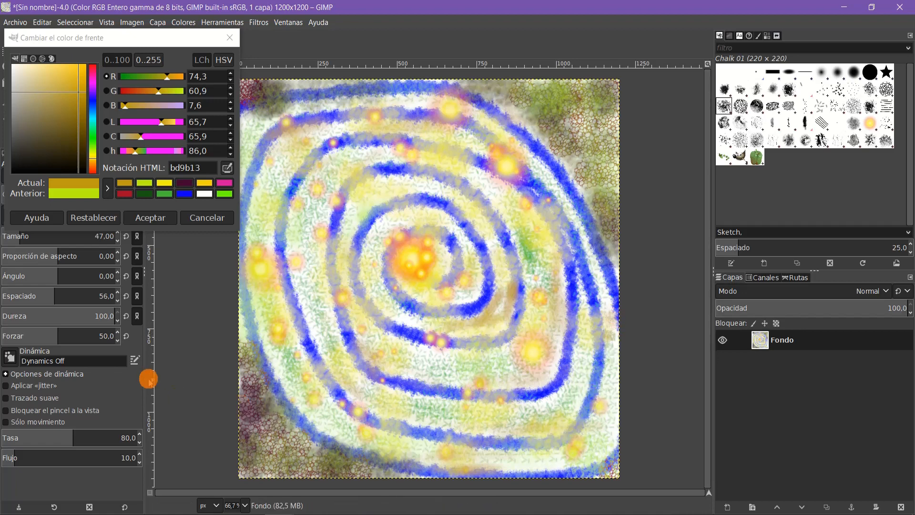
Step: Set the Airbrush spacing to 16, spray more ochre over the rings, and close the colour selector without accepting
mouse_move(53, 297)
mouse_down()
mouse_move(29, 300)
mouse_move(55, 300)
mouse_up()
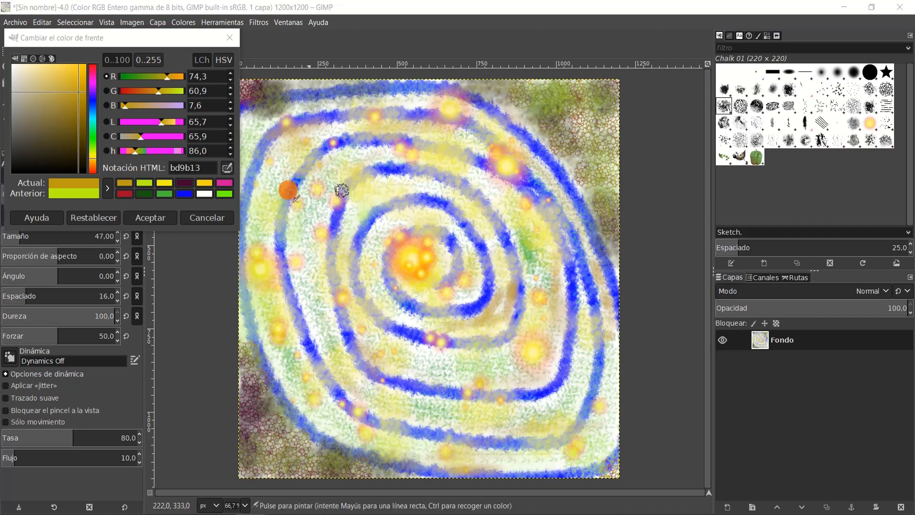
click(229, 37)
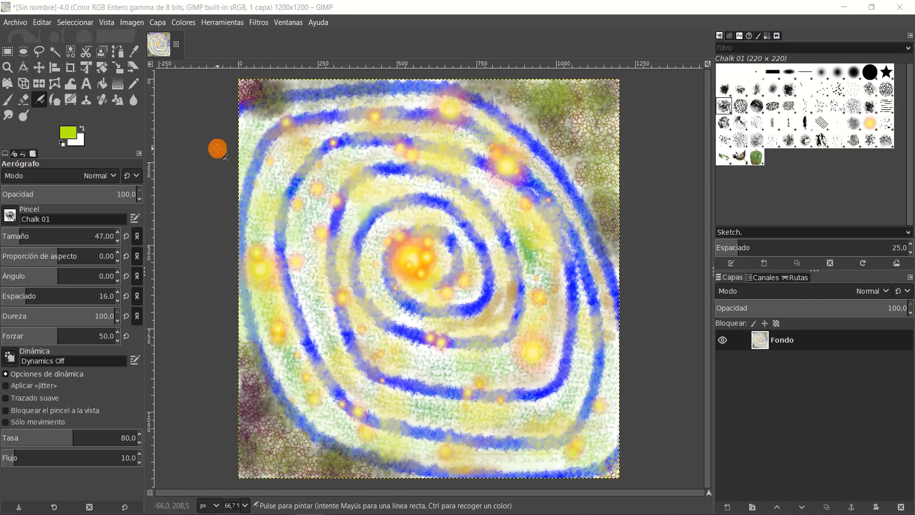
Step: Examine the options for saving the image under a new name as XCF, and leave without saving
click(19, 24)
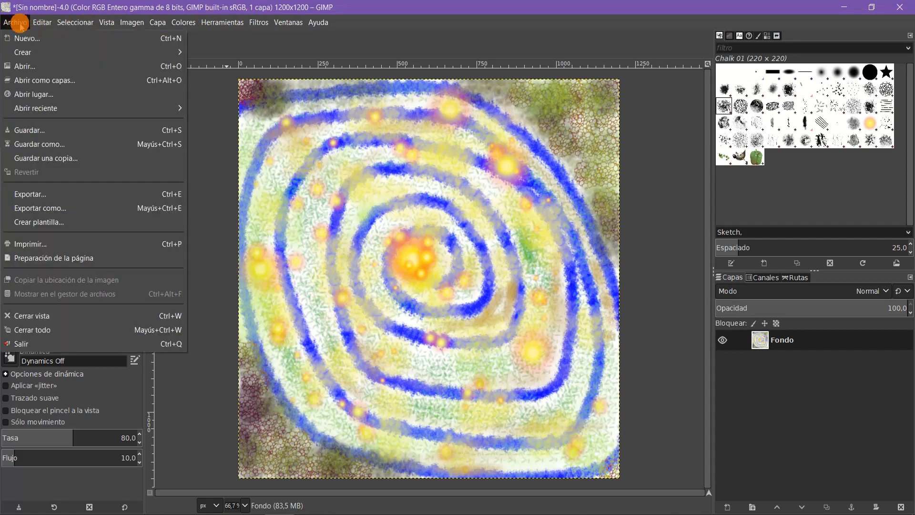
click(57, 145)
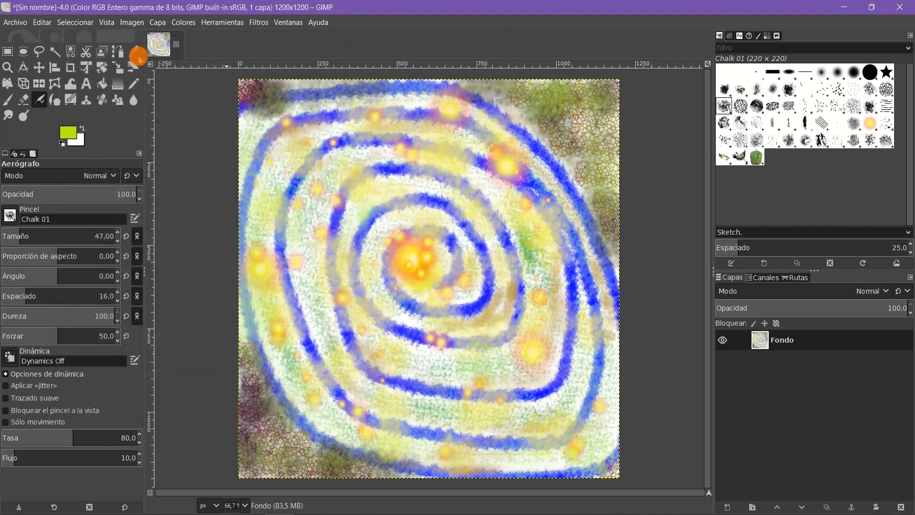
click(498, 38)
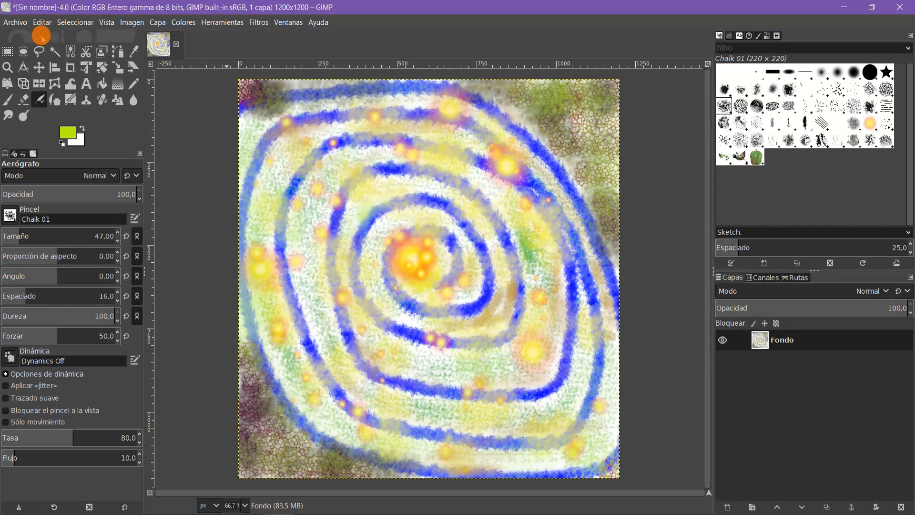
Step: Examine the PNG export settings and the list of available file types, and leave without exporting
click(15, 22)
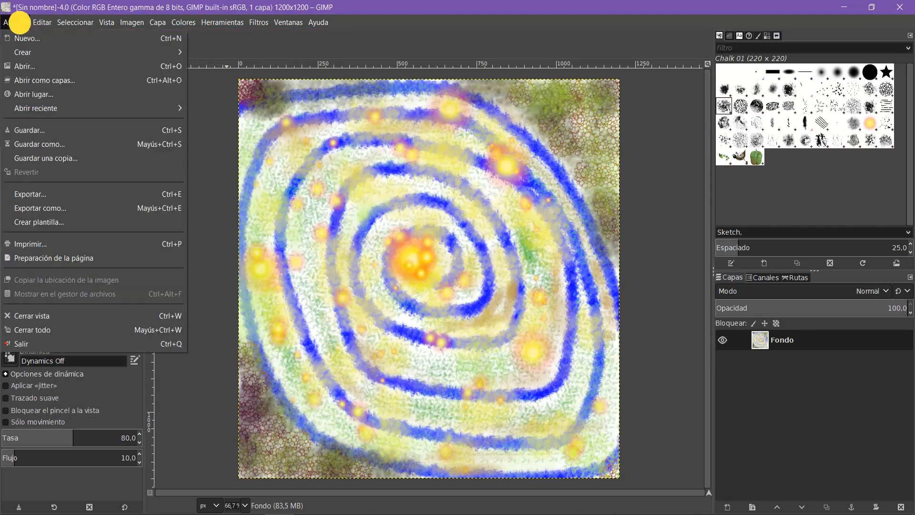
click(57, 193)
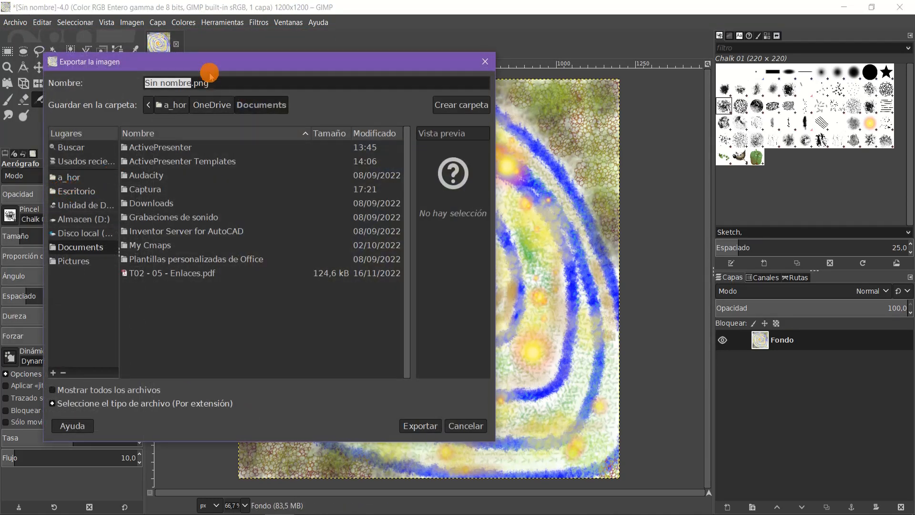
drag(213, 64, 345, 50)
click(335, 68)
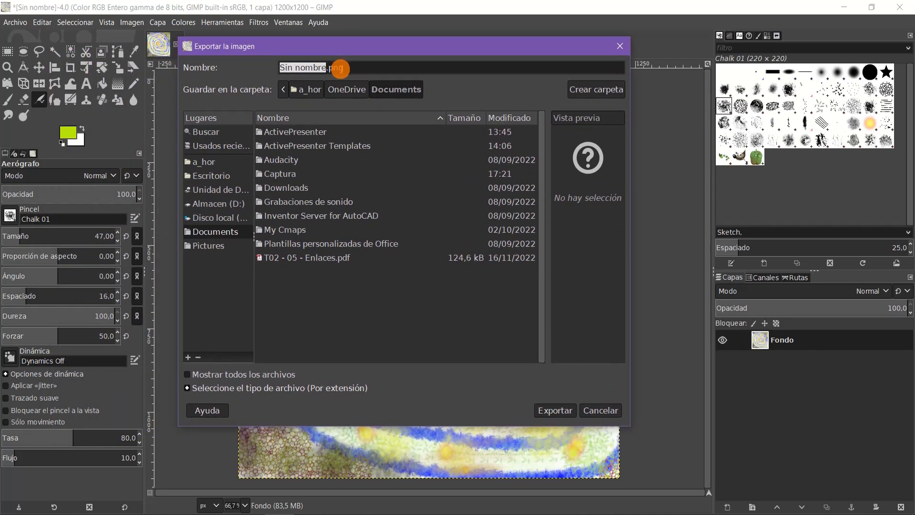
click(228, 389)
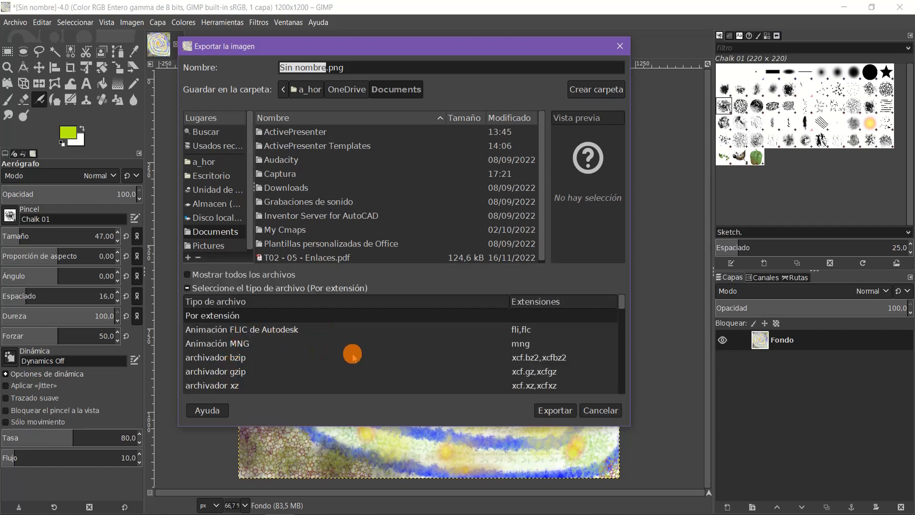
mouse_move(620, 301)
mouse_down()
mouse_move(628, 388)
mouse_move(625, 293)
mouse_up()
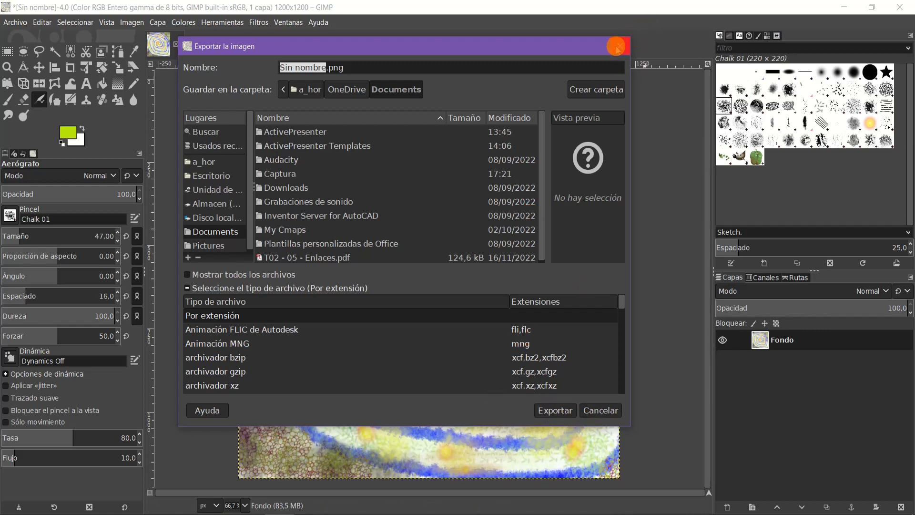
click(620, 46)
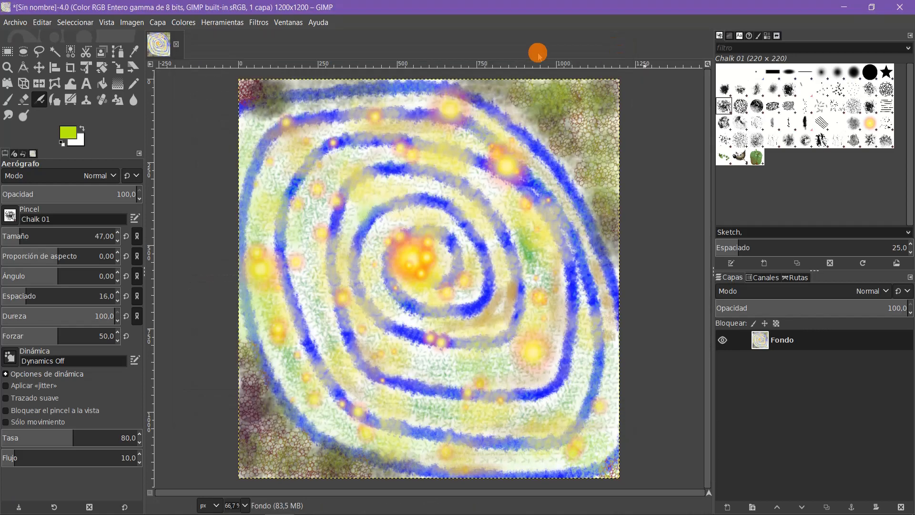